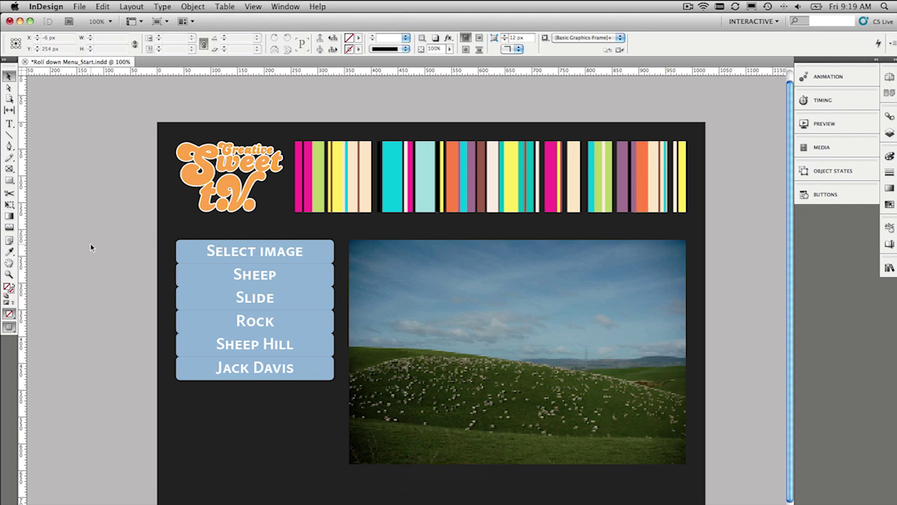
- Switch from Preview to Normal screen mode and select the sheep image frame
key(w)
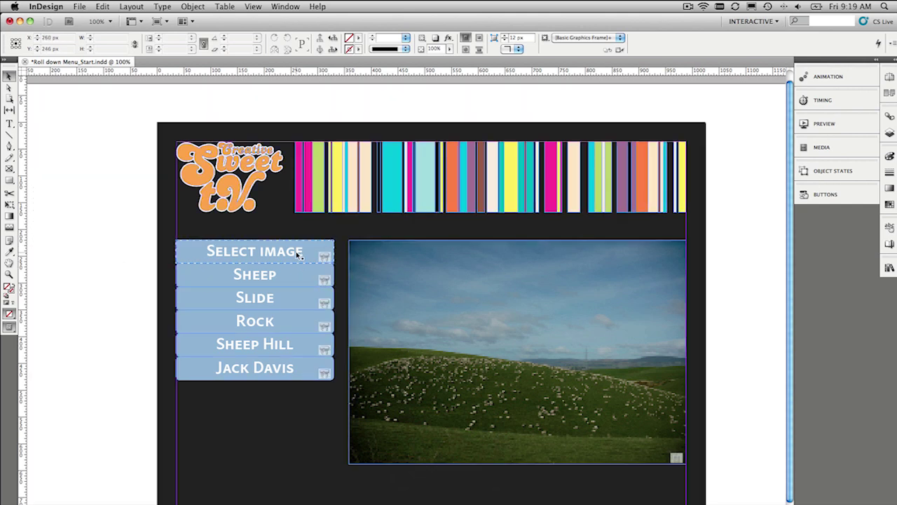
click(444, 394)
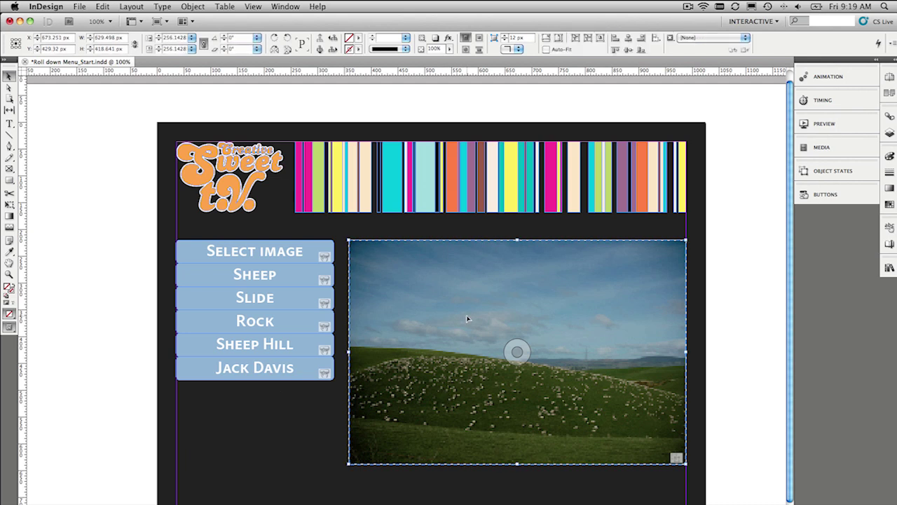
key(super+Tab)
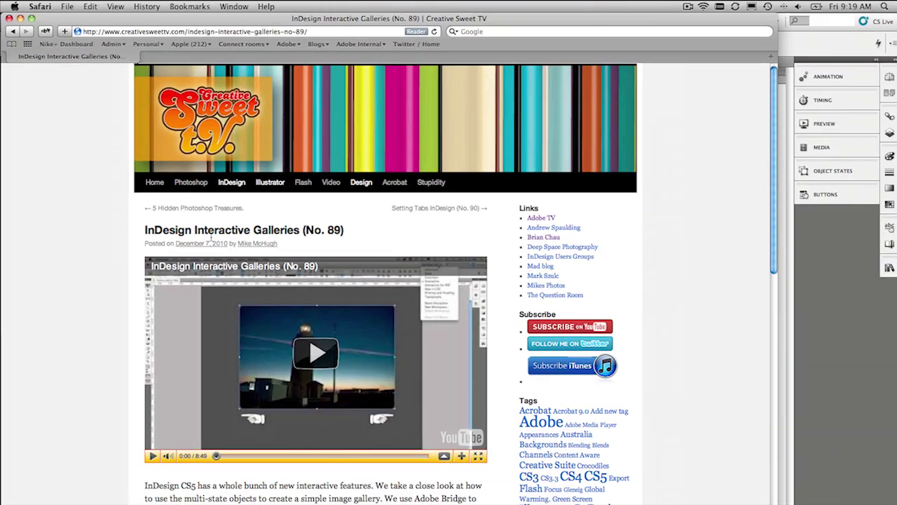
key(super+Tab)
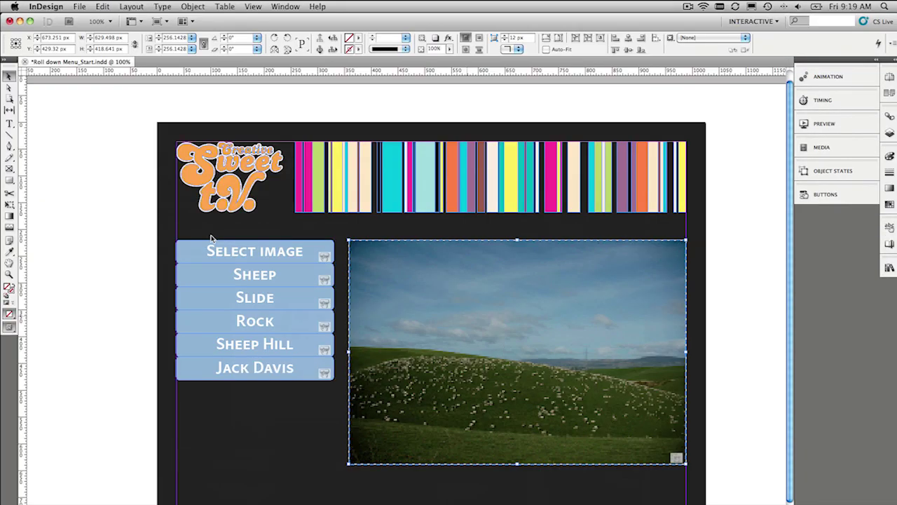
- Open the Object States panel and float it beside the page
click(212, 244)
click(822, 167)
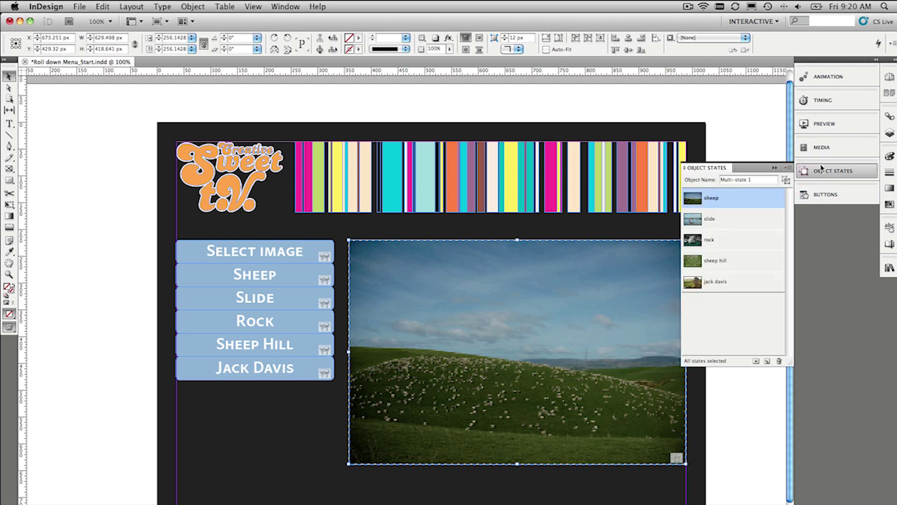
drag(705, 168, 616, 218)
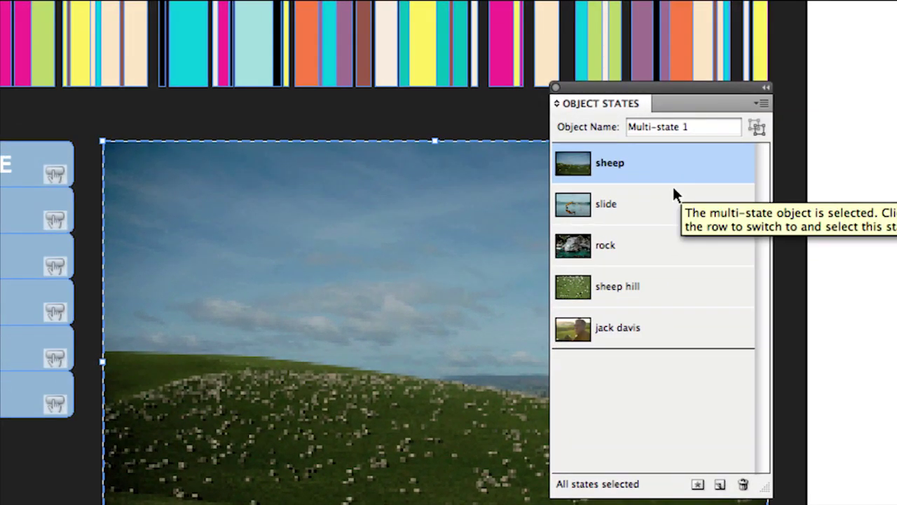
- Step through the slide, rock, sheep hill and jack davis states, then return to sheep
click(674, 191)
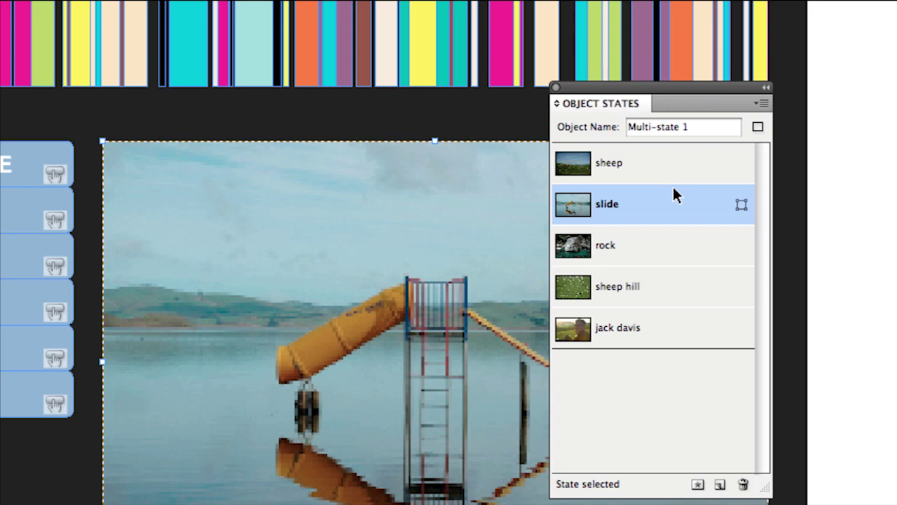
click(676, 246)
click(704, 298)
click(711, 335)
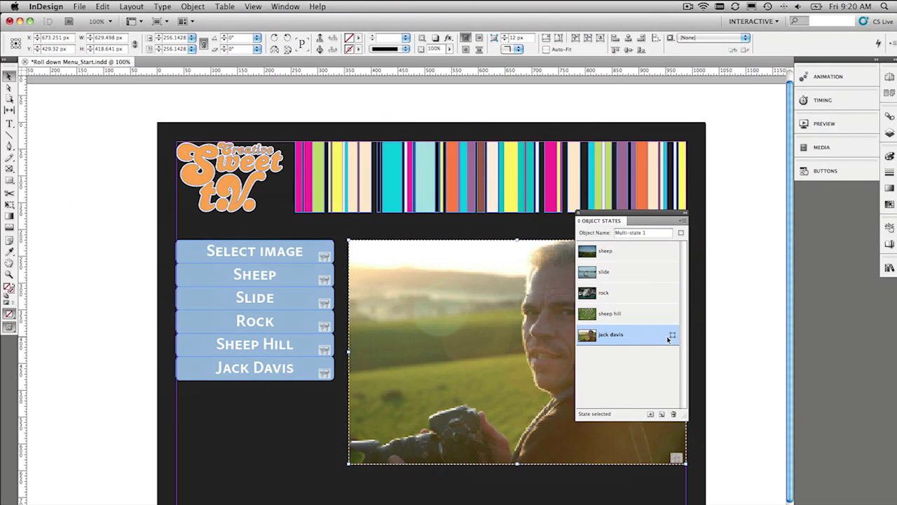
click(646, 262)
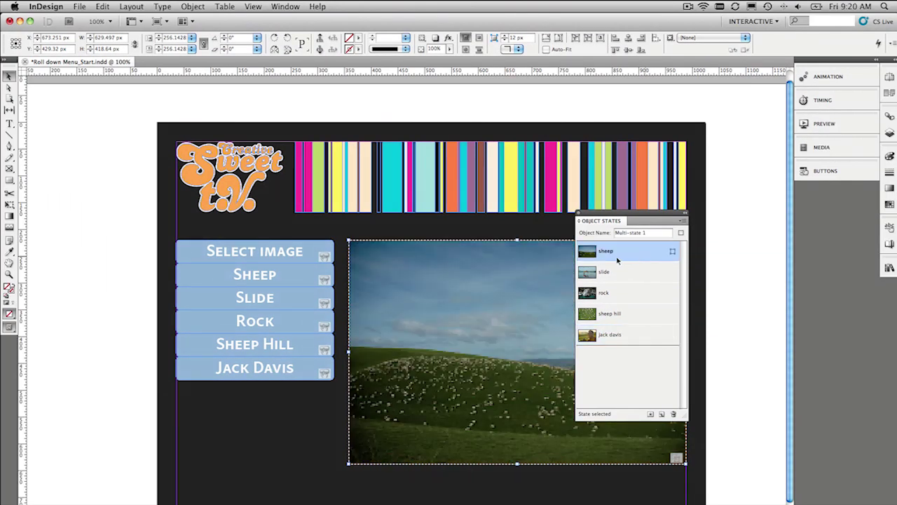
- Select the Sheep button and float the Buttons panel near the menu
click(284, 275)
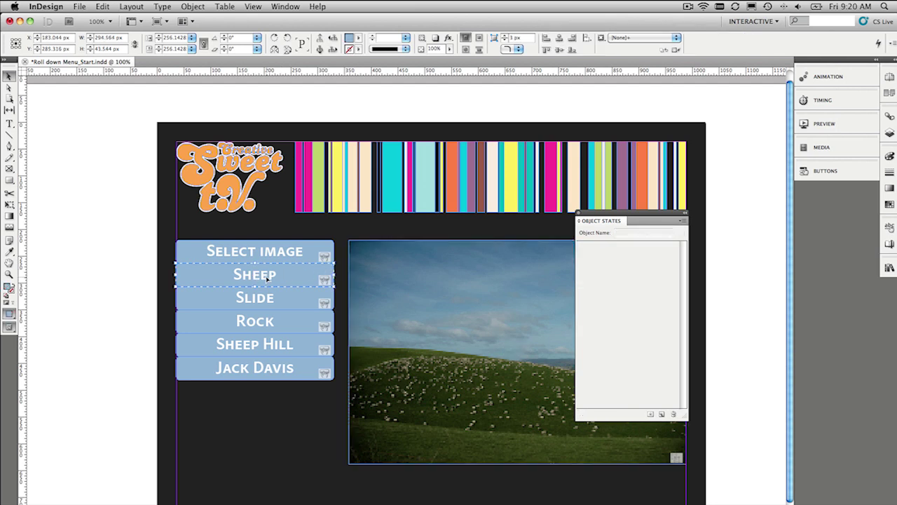
click(826, 171)
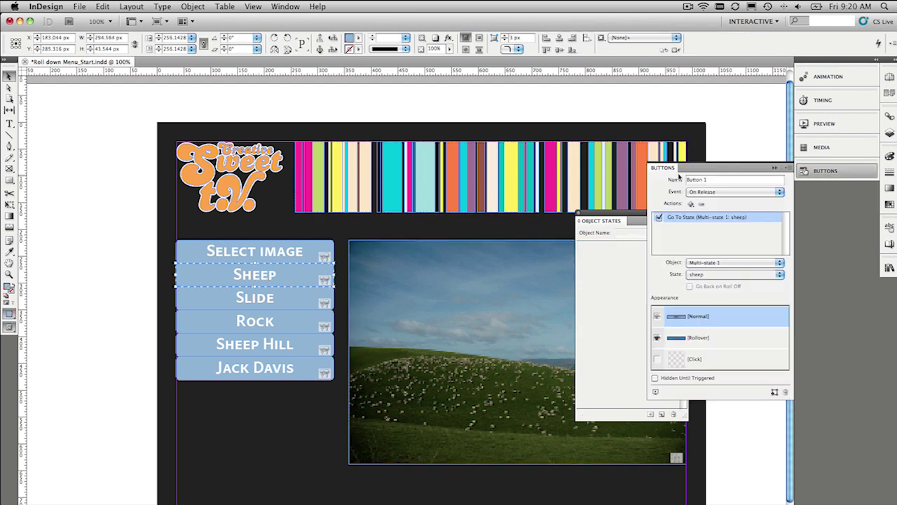
drag(667, 172, 372, 208)
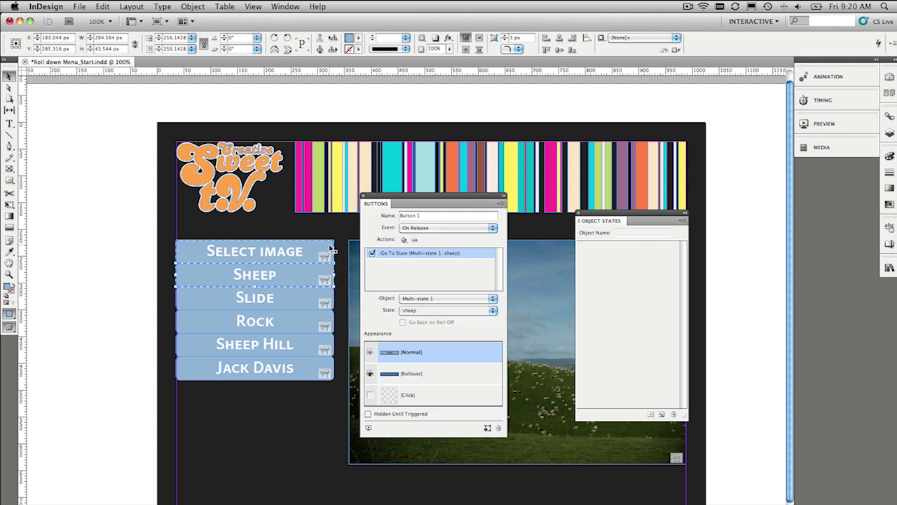
click(287, 258)
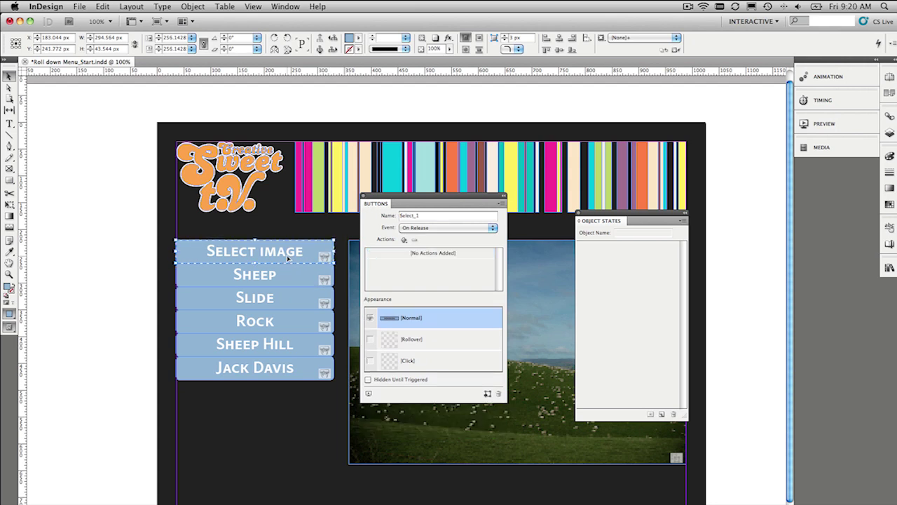
click(290, 275)
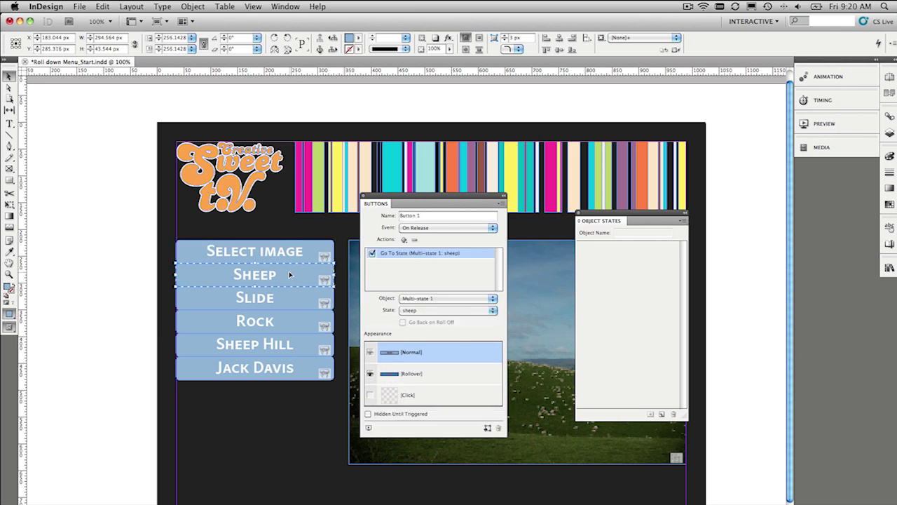
click(290, 301)
click(292, 322)
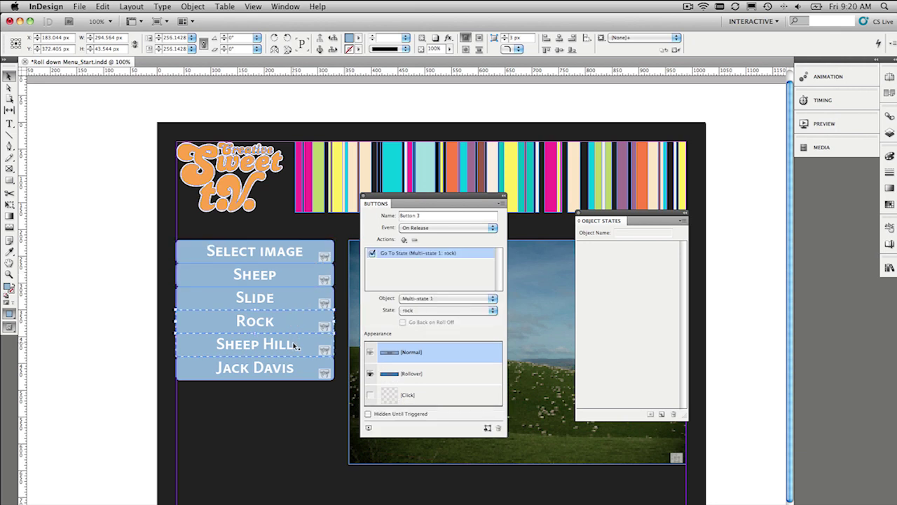
click(295, 346)
click(297, 377)
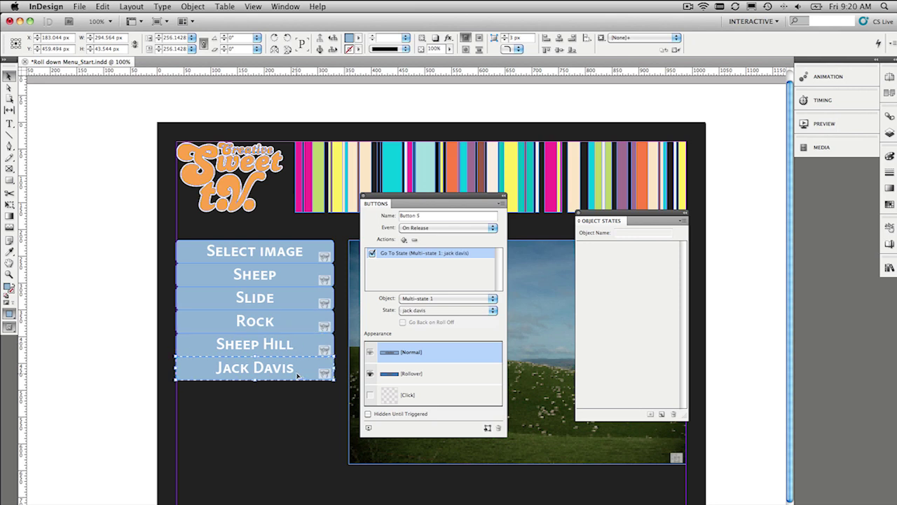
- Leave only the Jack Davis button selected and move the Buttons panel aside
shift+click(286, 345)
shift+click(309, 333)
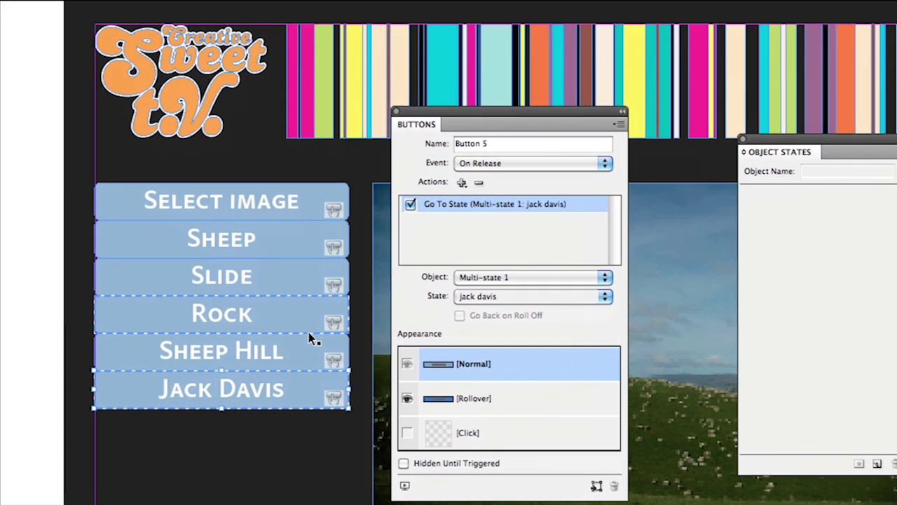
shift+click(310, 333)
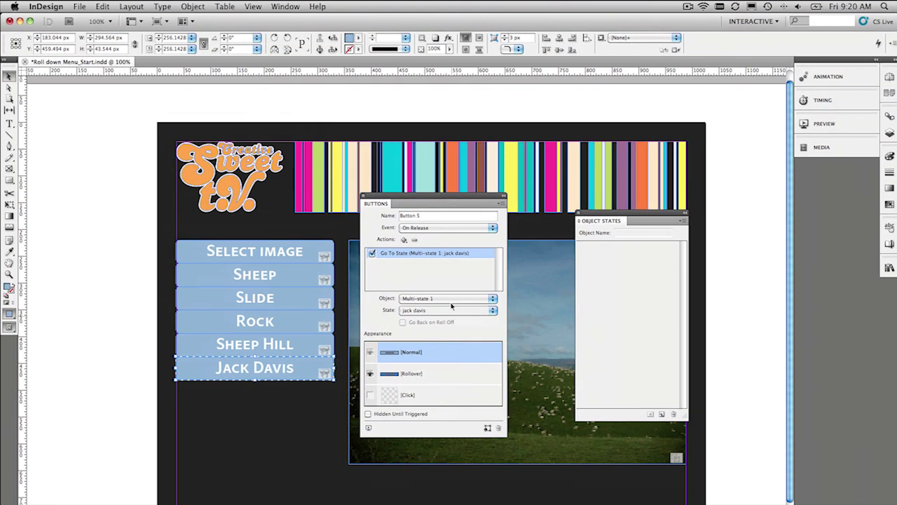
drag(434, 192, 476, 154)
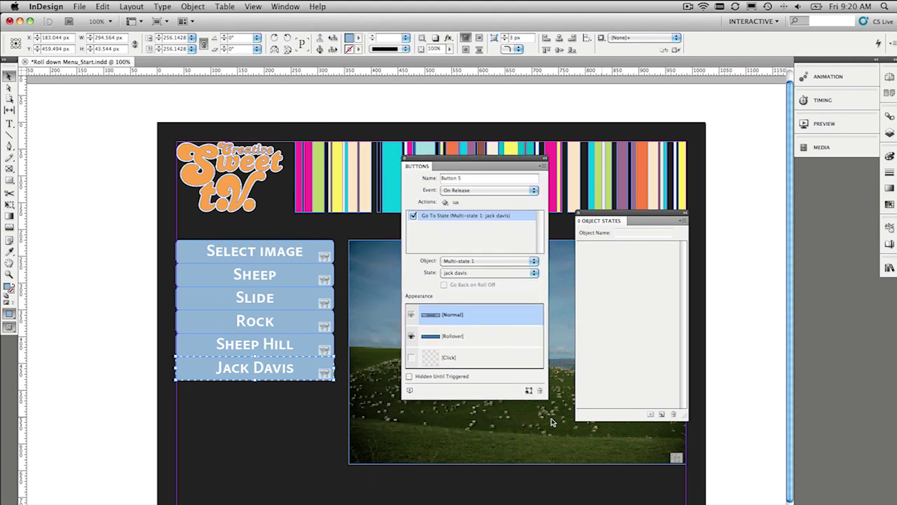
- Open the Preview panel, float it over the page and enlarge it
click(410, 391)
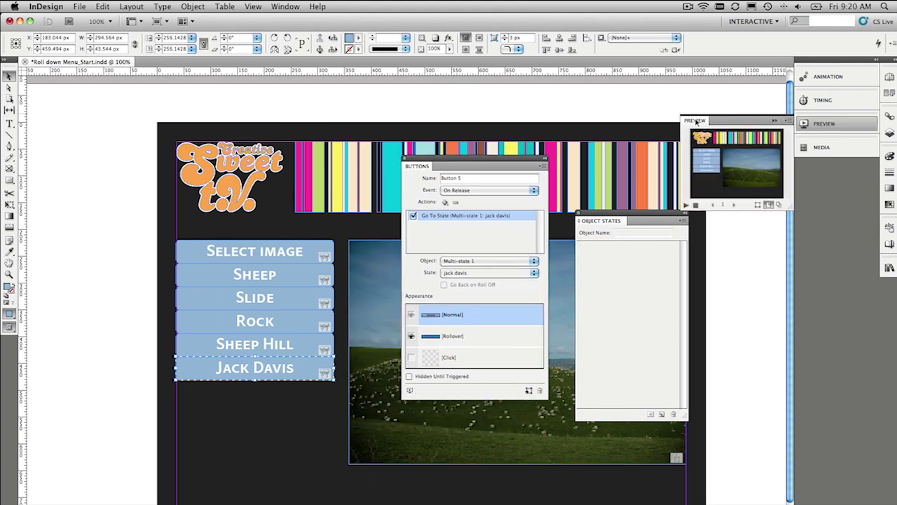
drag(696, 120, 291, 98)
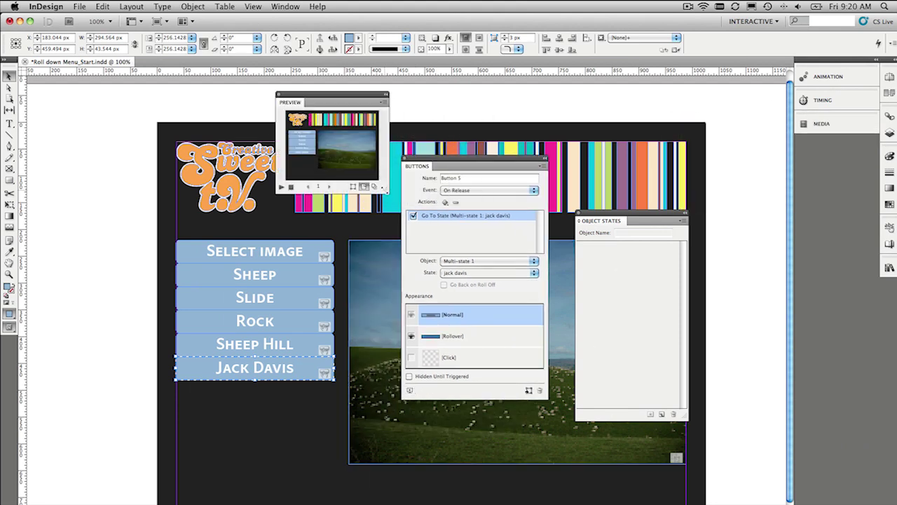
drag(385, 190, 788, 463)
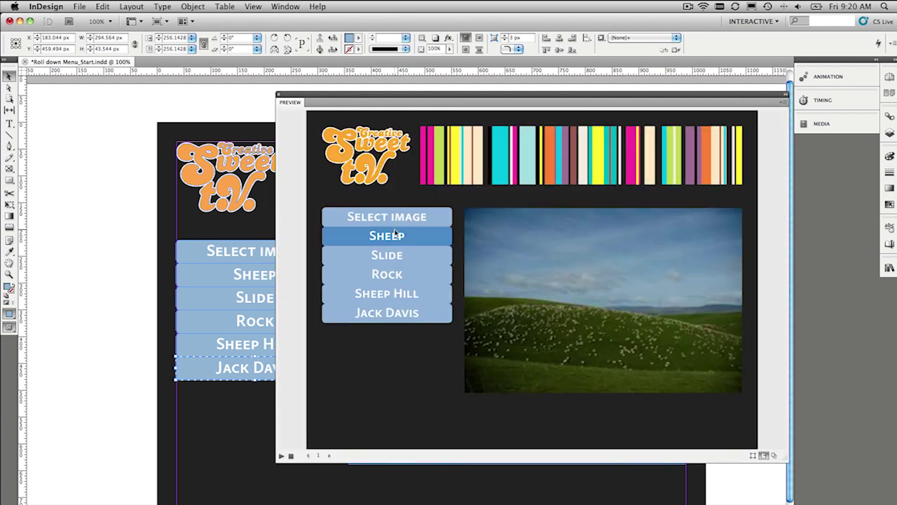
- Test Slide, Rock, Sheep Hill, Jack Davis and back to Sheep, then collapse the preview
click(394, 255)
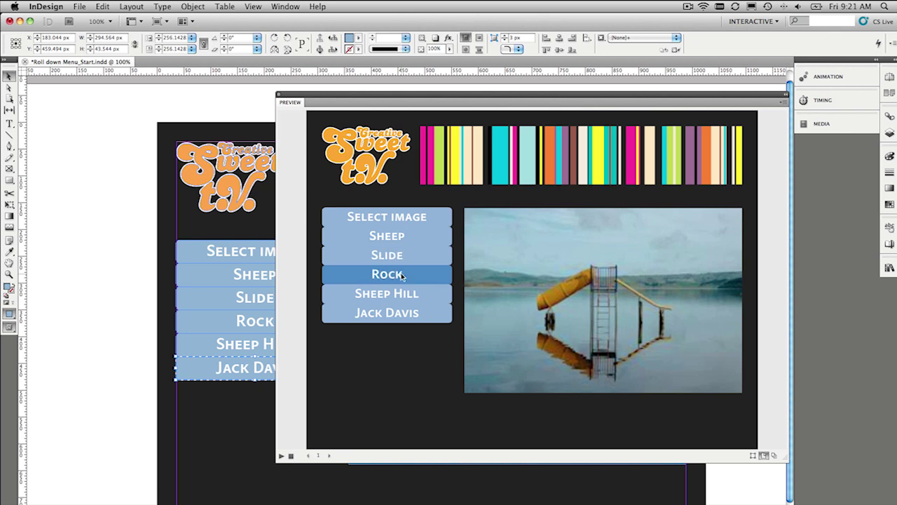
click(400, 274)
click(404, 300)
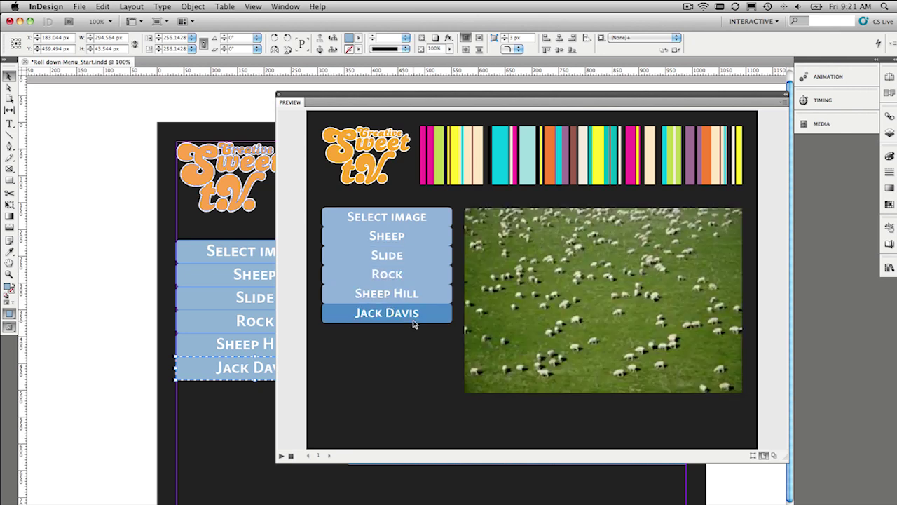
click(411, 313)
click(404, 293)
click(400, 274)
click(408, 255)
click(407, 239)
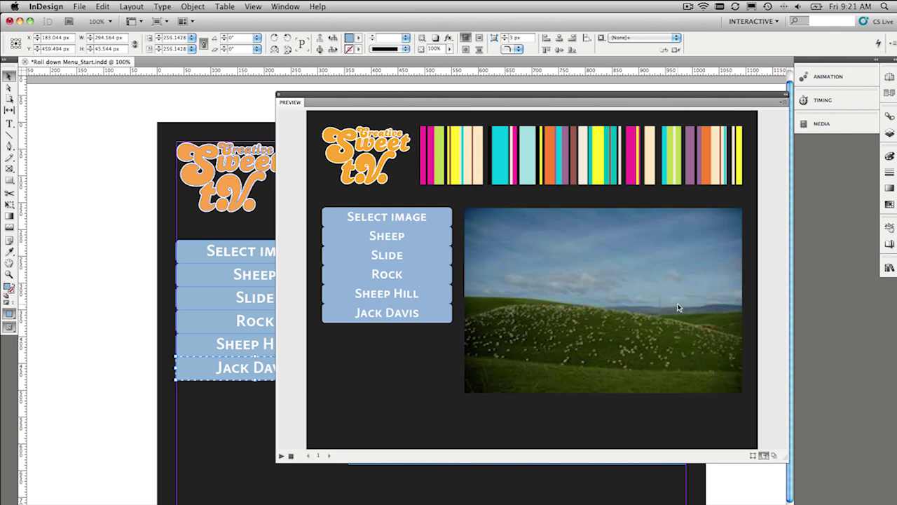
click(784, 103)
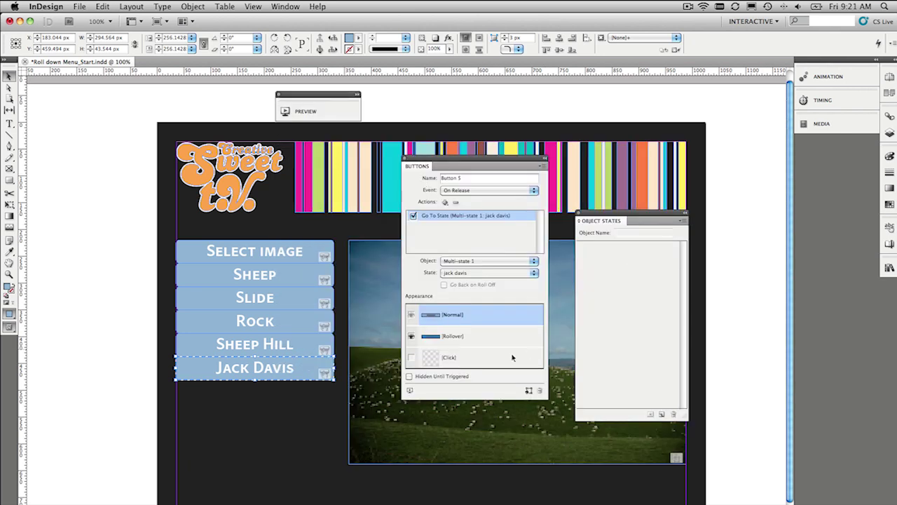
- Select the Select image button and nudge it slightly up and left
drag(322, 336, 243, 300)
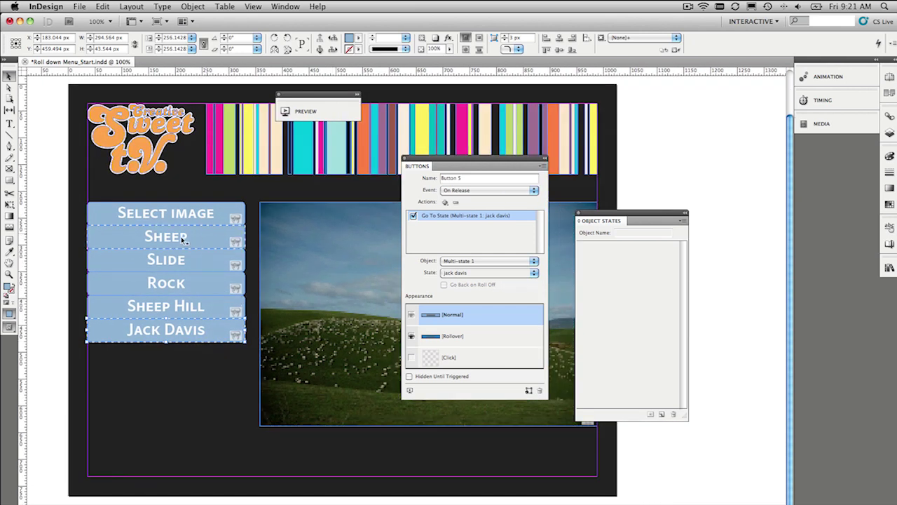
click(73, 258)
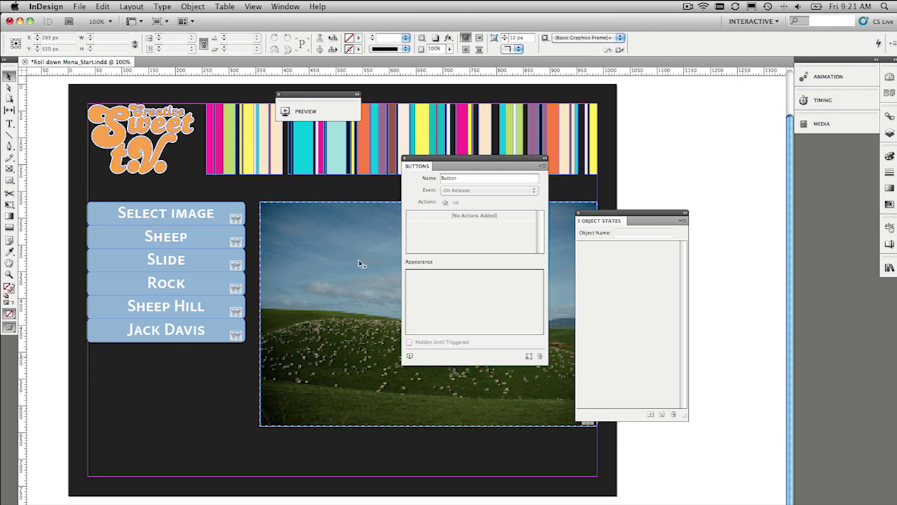
click(217, 209)
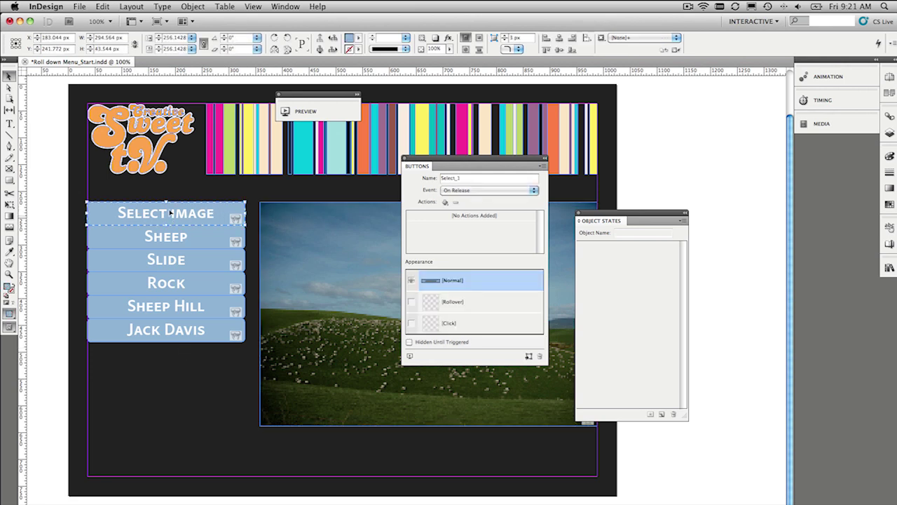
mouse_move(177, 218)
mouse_down()
mouse_move(177, 199)
mouse_move(184, 215)
mouse_up()
- Fill the Select image Rollover state with the R=62 G=120 B=186 swatch, then deselect
click(466, 304)
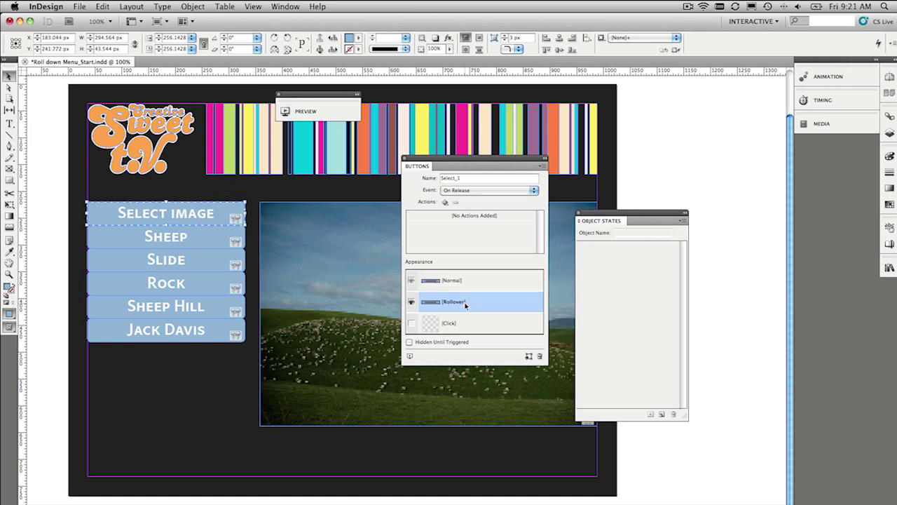
click(890, 205)
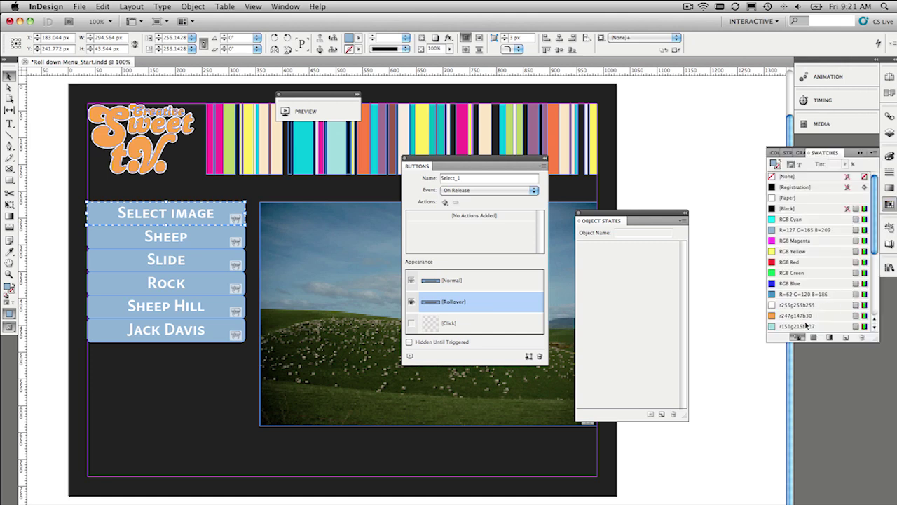
click(803, 294)
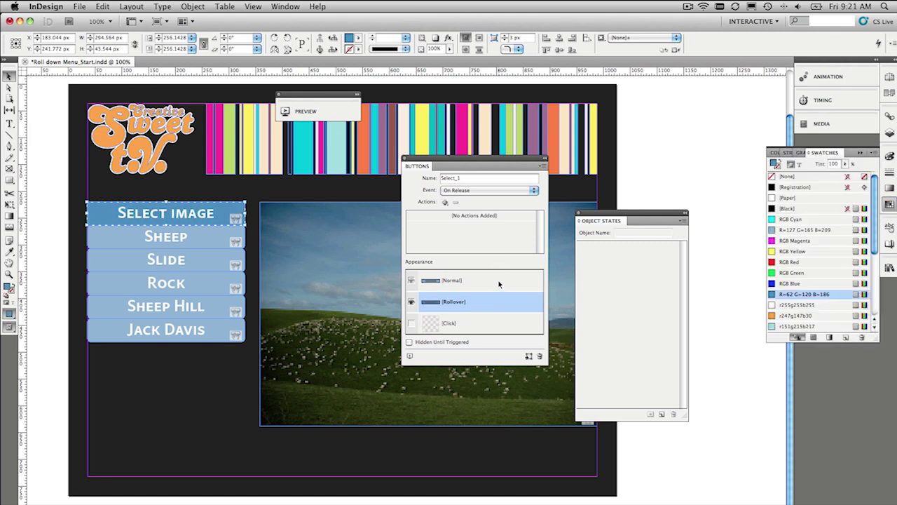
click(496, 281)
click(51, 222)
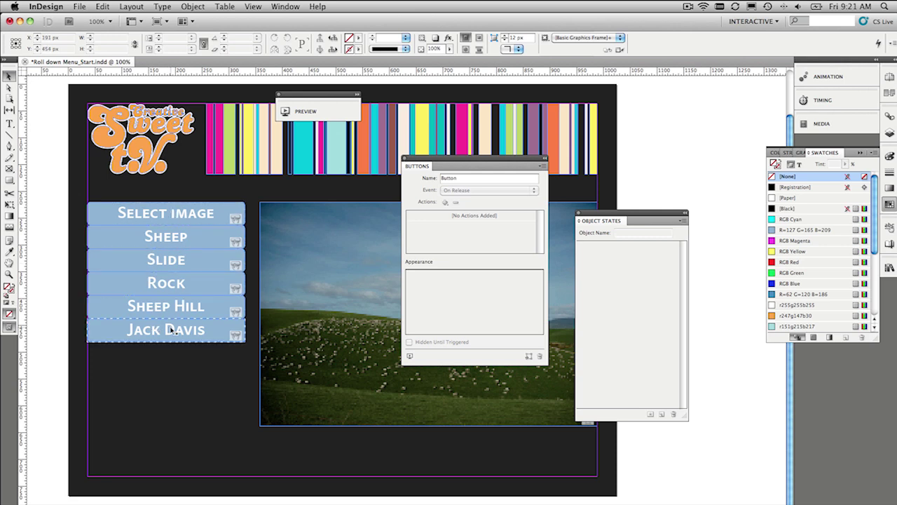
- Select the Sheep button, float the Animation panel and name the animation Sheep
click(197, 240)
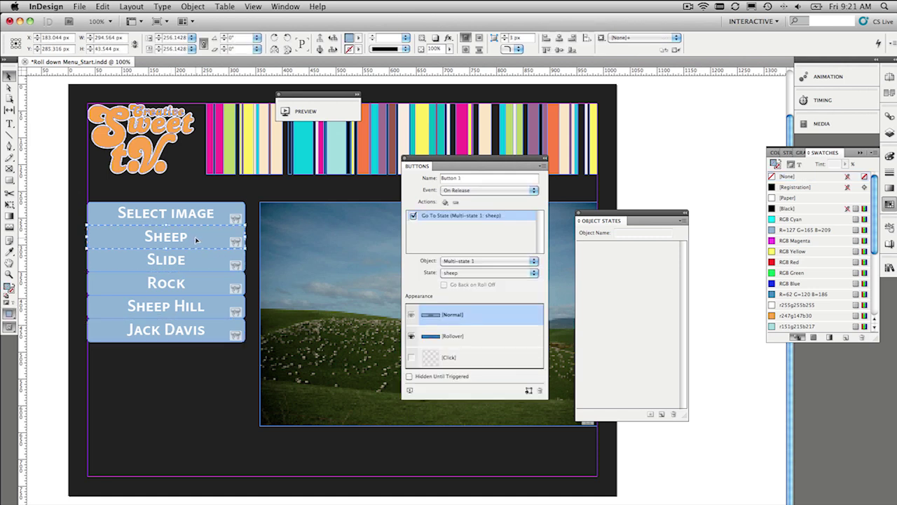
click(827, 76)
drag(665, 77, 592, 88)
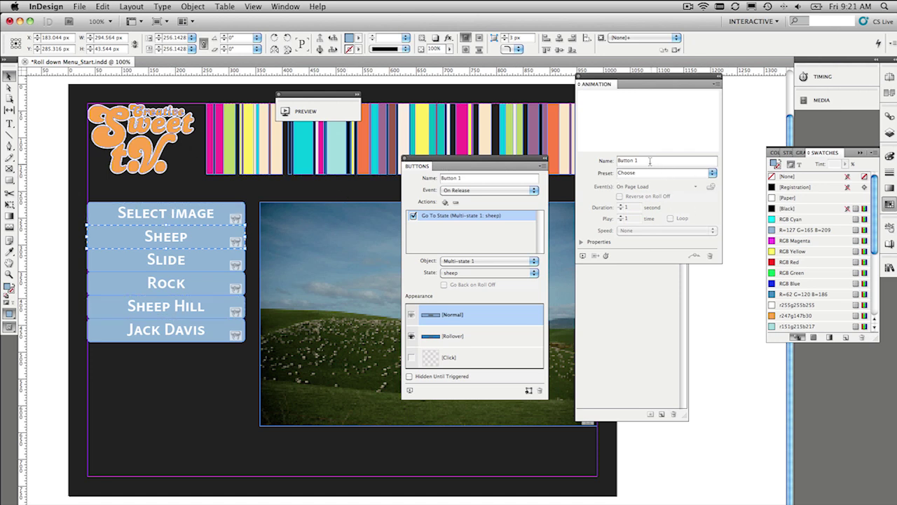
drag(650, 161, 600, 165)
text(Sheep)
key(Tab)
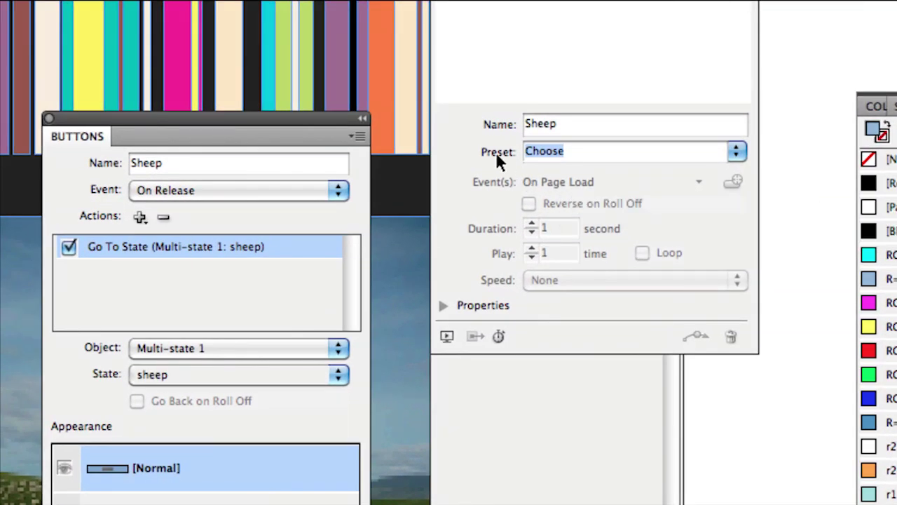
- Set the Sheep animation to Fly in from Top, no On Page Load, Hide Until Animated
click(736, 151)
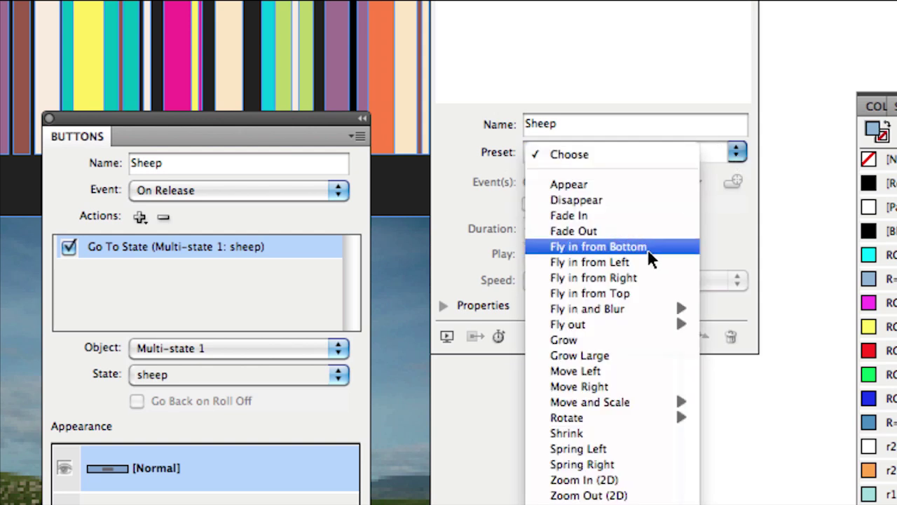
click(637, 293)
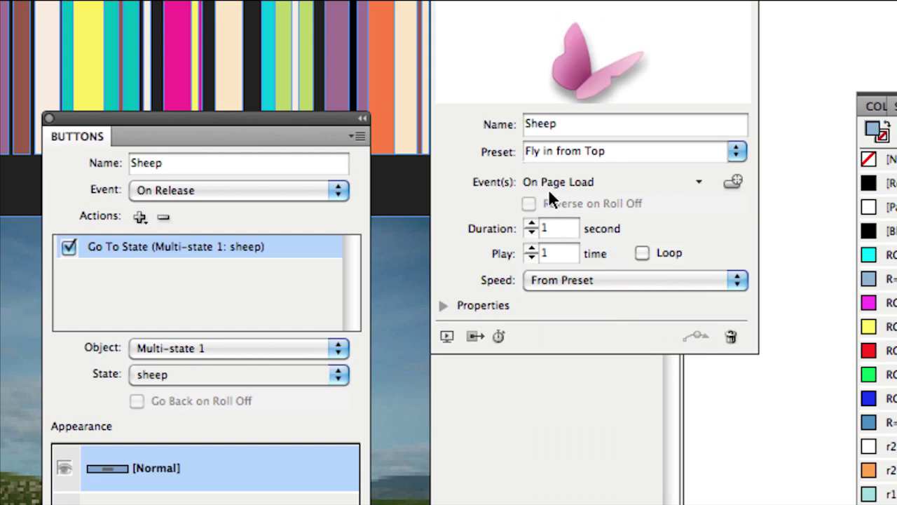
click(705, 181)
click(762, 181)
click(444, 306)
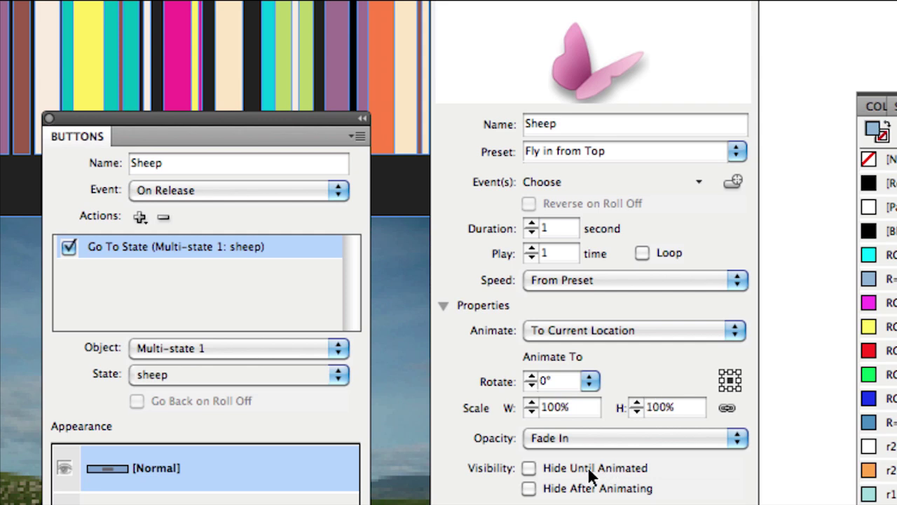
click(529, 470)
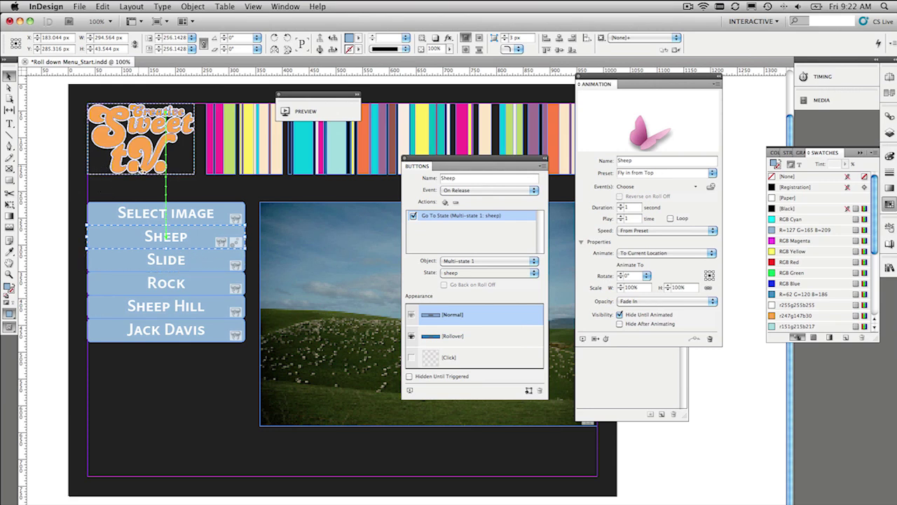
- Drag the Sheep motion path's start point from the logo onto the Select image button
scroll(138, 170, up, 3)
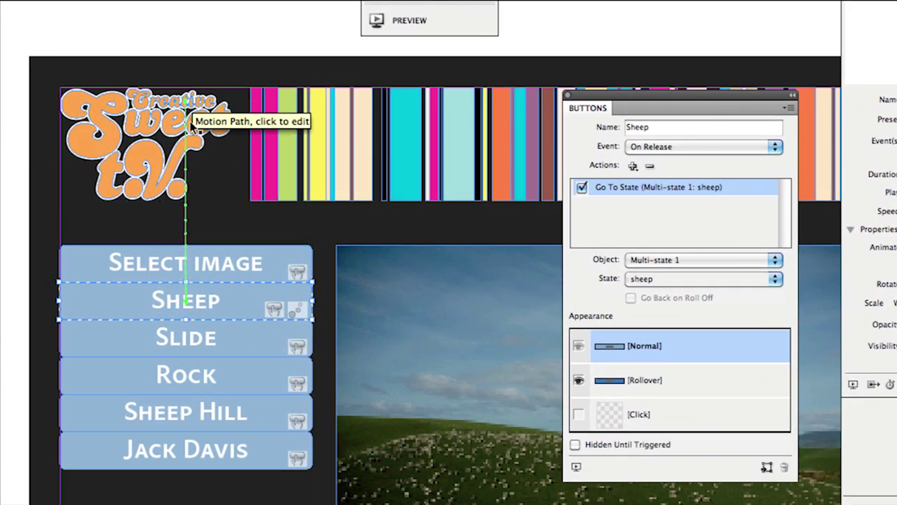
click(187, 239)
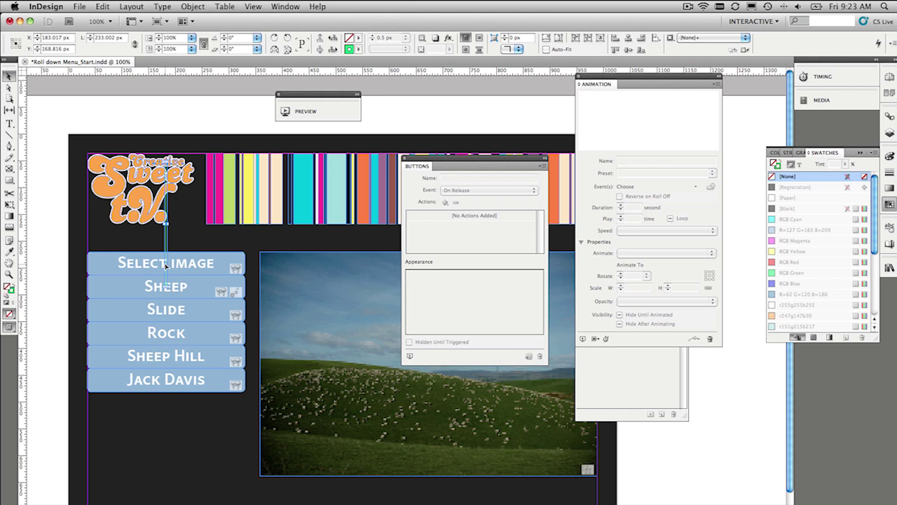
click(174, 265)
key(super+shift+a)
click(9, 87)
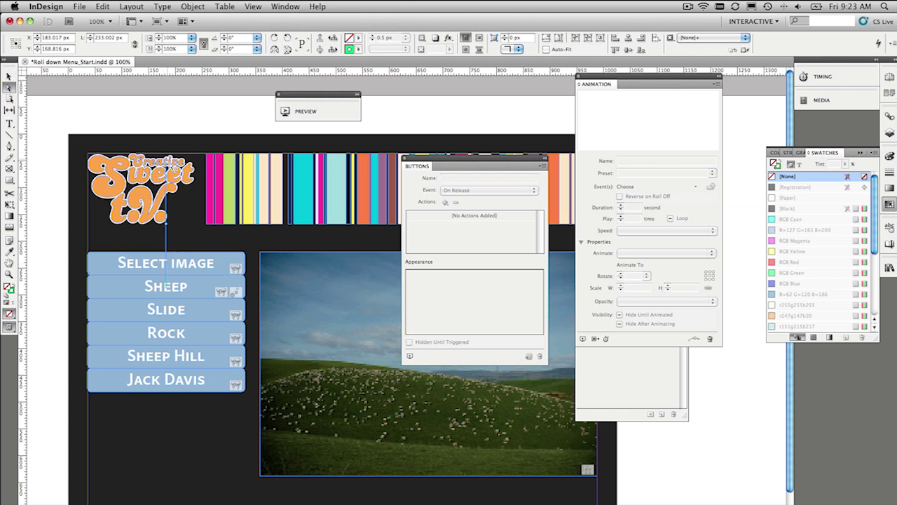
drag(167, 166, 166, 267)
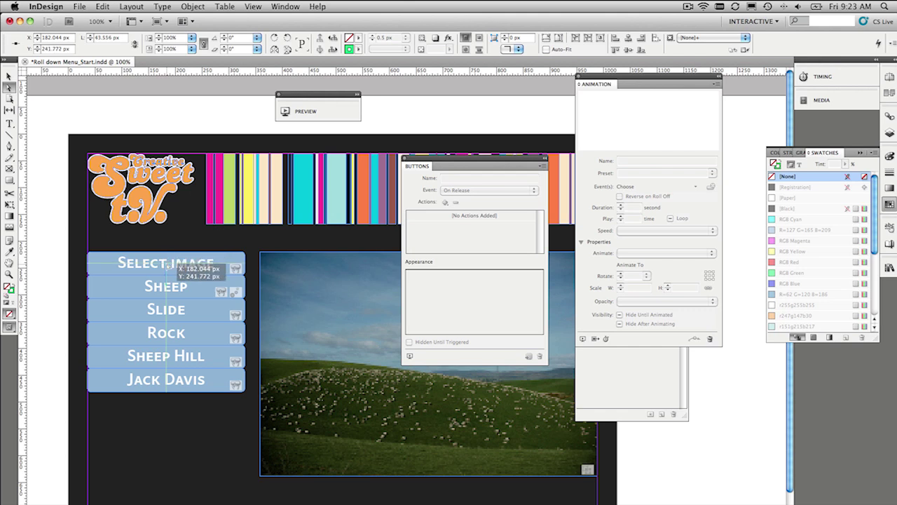
drag(166, 268, 167, 267)
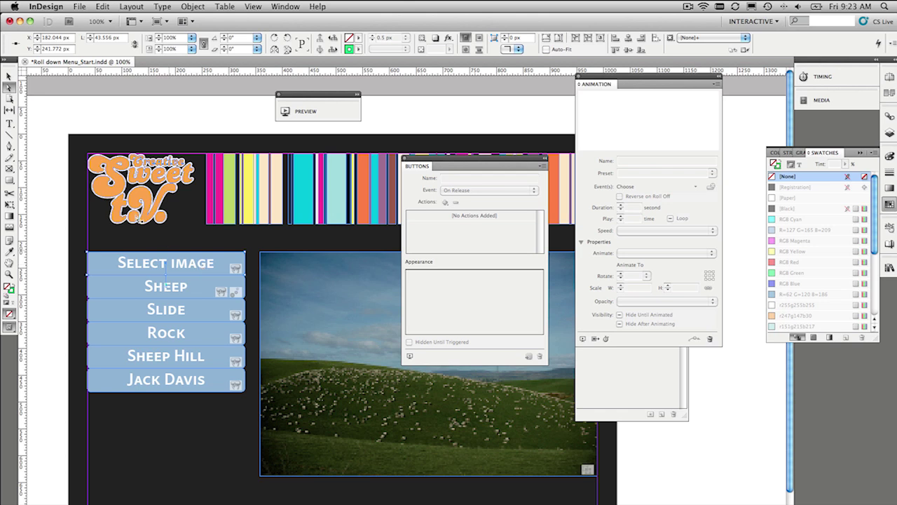
click(10, 75)
- Rename the Slide button's animation and set it to Fly in from Top
click(236, 234)
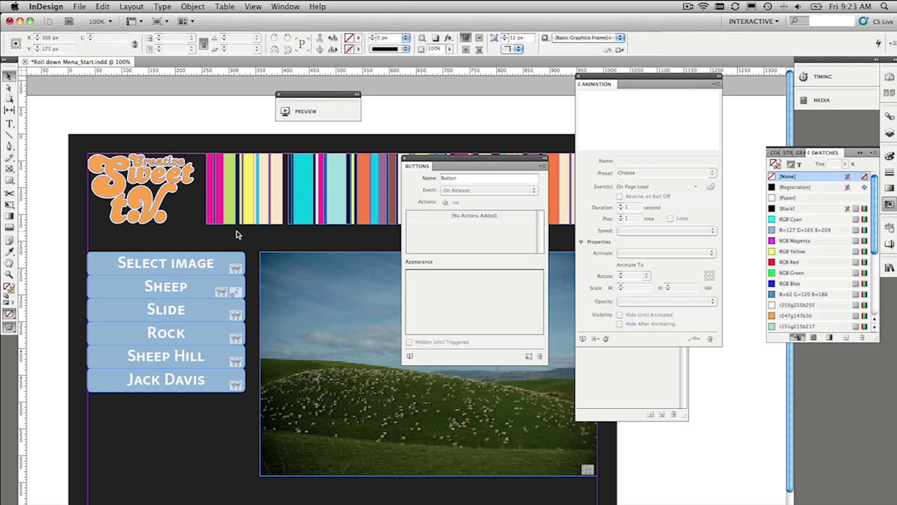
click(199, 310)
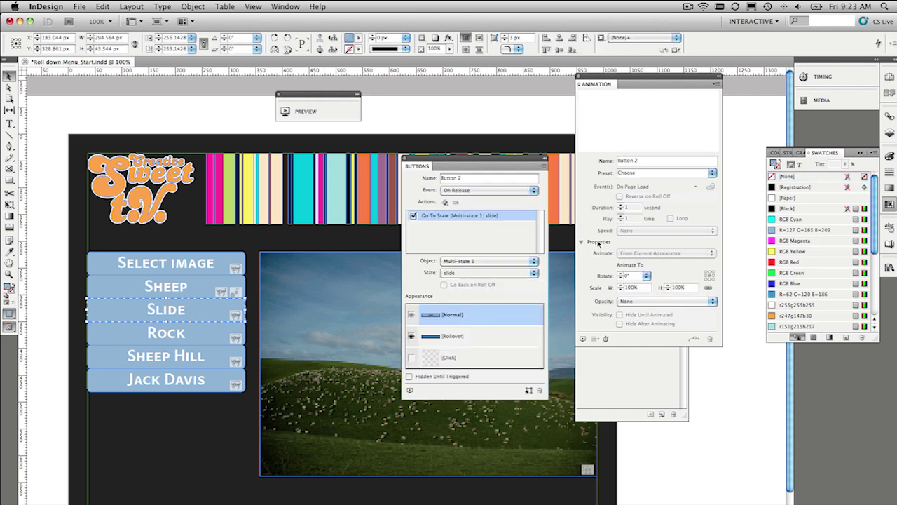
triple_click(626, 162)
text(Slide)
click(713, 173)
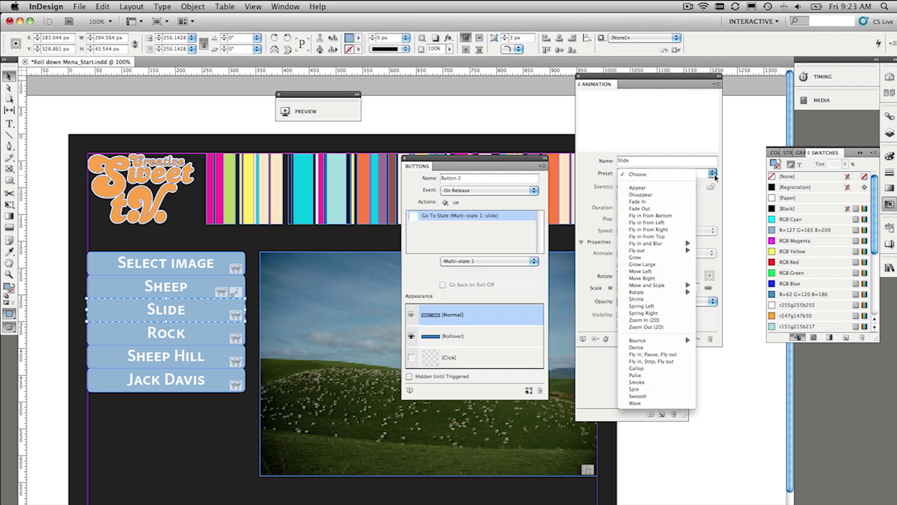
click(671, 237)
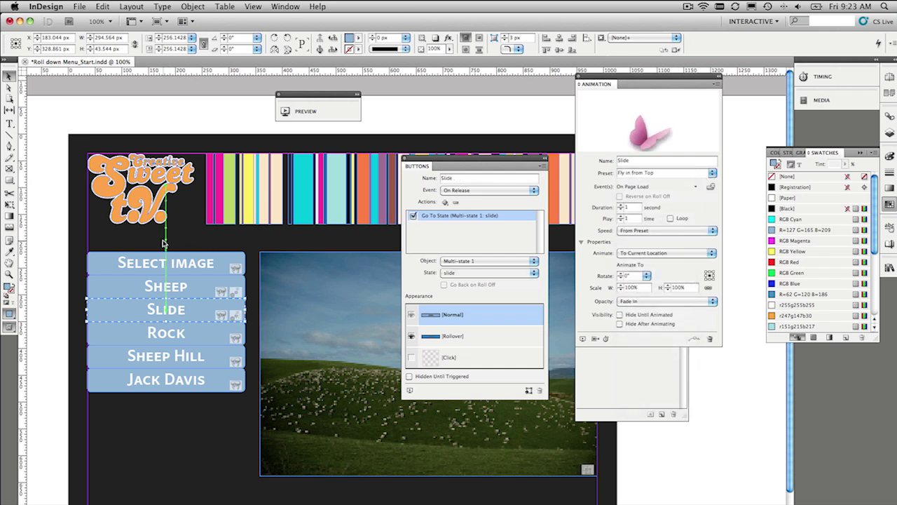
- Drag the Slide motion path's start point down onto the Select image button
key(super+shift+a)
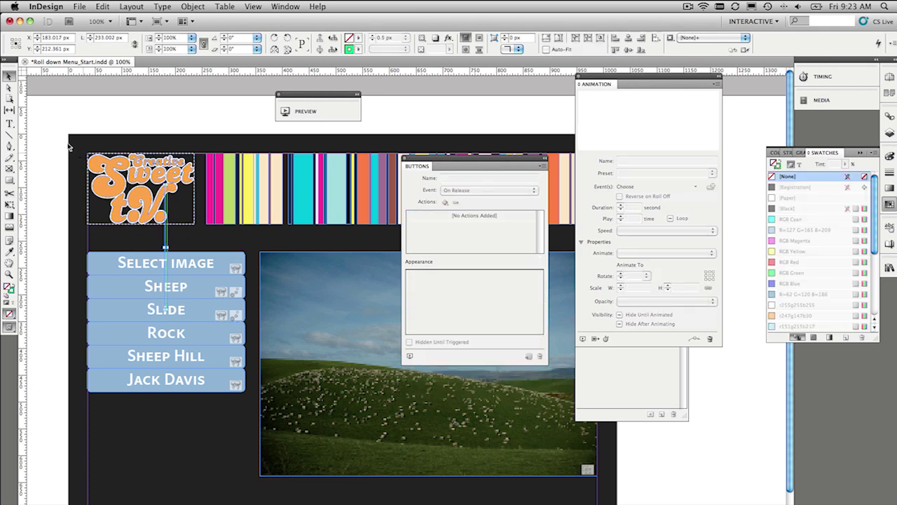
click(9, 87)
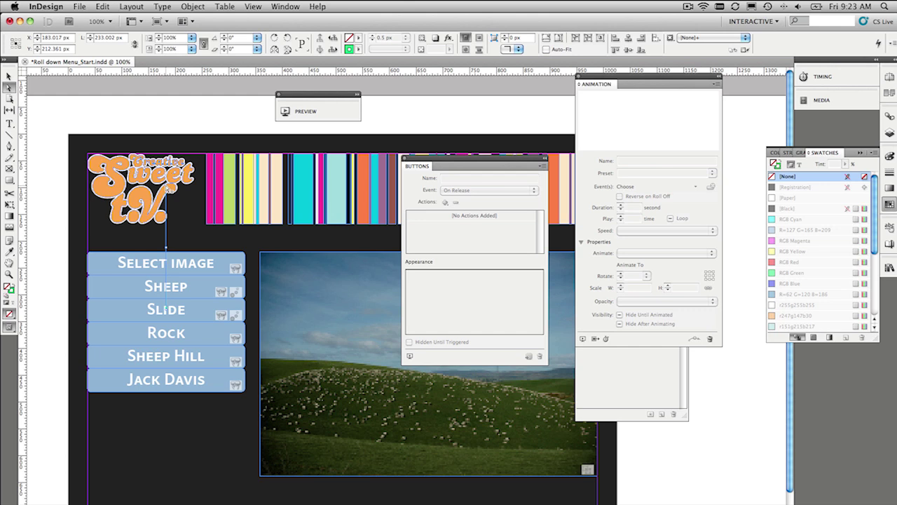
drag(166, 188, 168, 268)
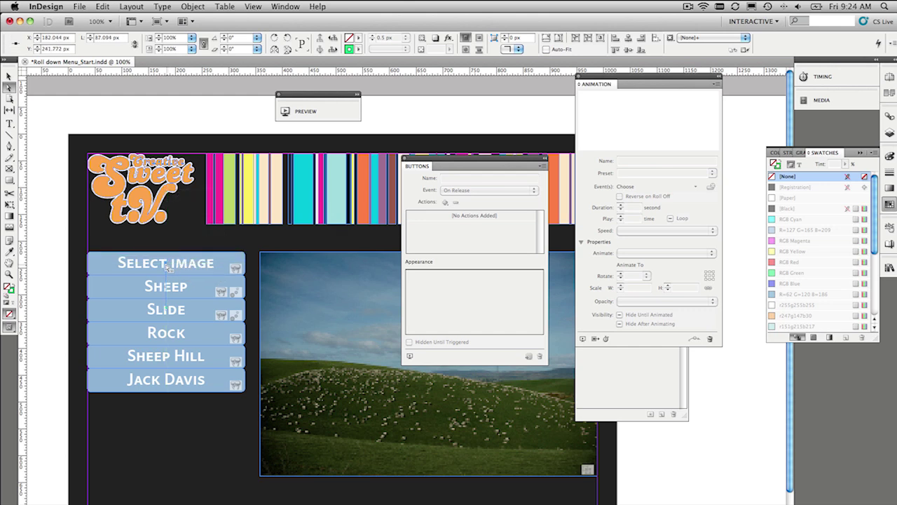
- Name the Rock button's animation Rock and set it to Fly in from Top
click(9, 76)
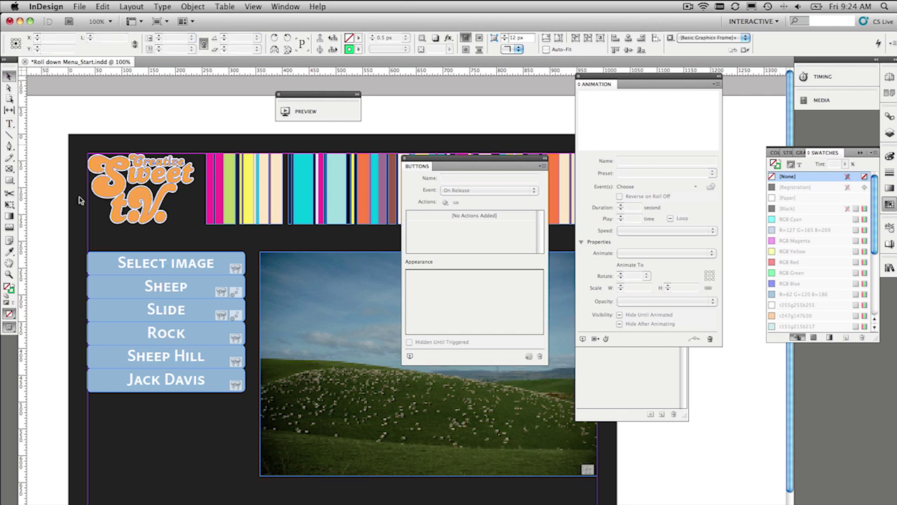
click(194, 327)
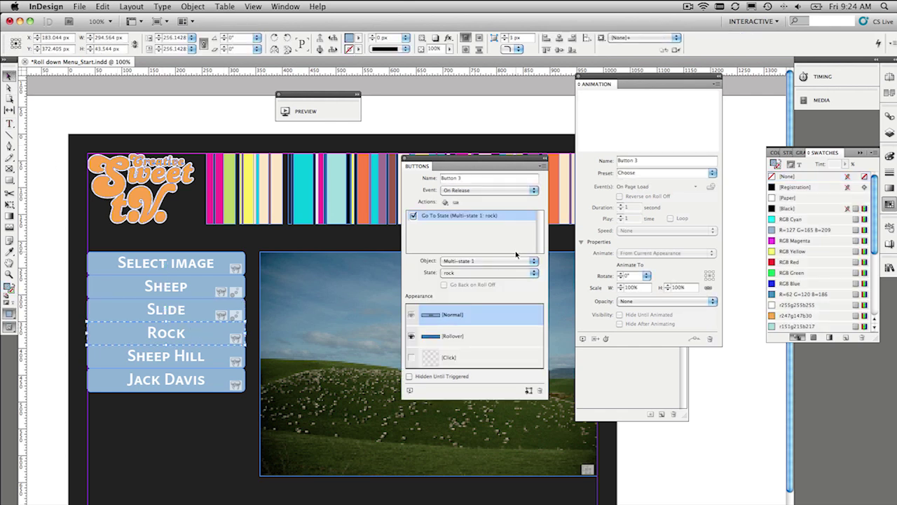
triple_click(662, 161)
text(Rock)
click(708, 173)
click(659, 204)
- Name Sheep Hill's animation Sheep Hill, Fly in from Top, hidden until animated
click(166, 356)
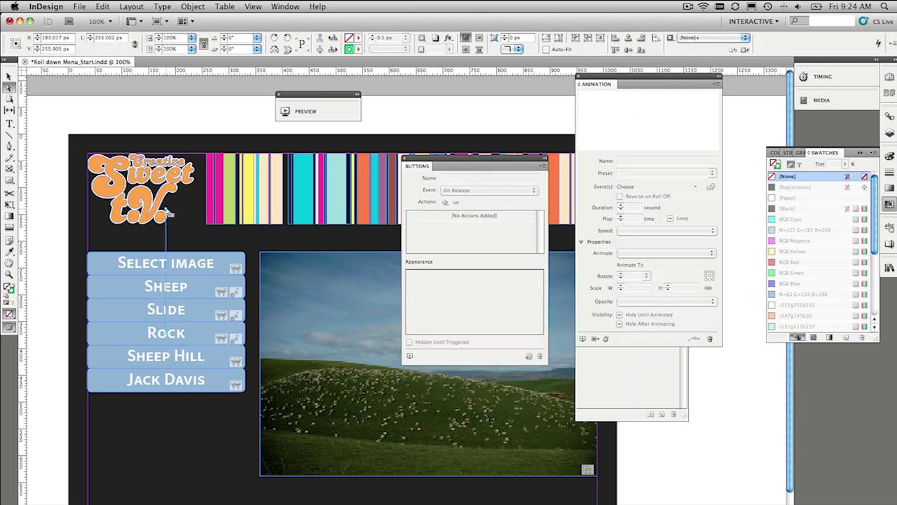
triple_click(634, 160)
text(Sheep Hill)
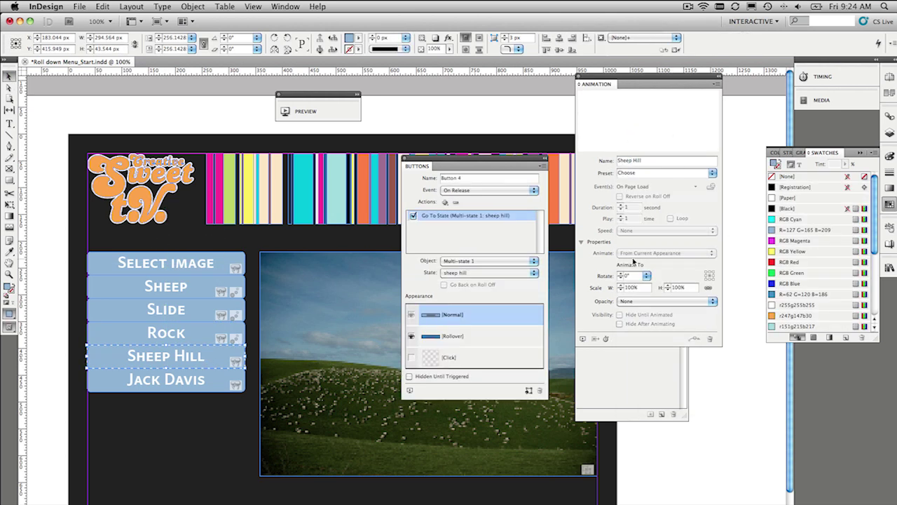
click(712, 172)
click(670, 231)
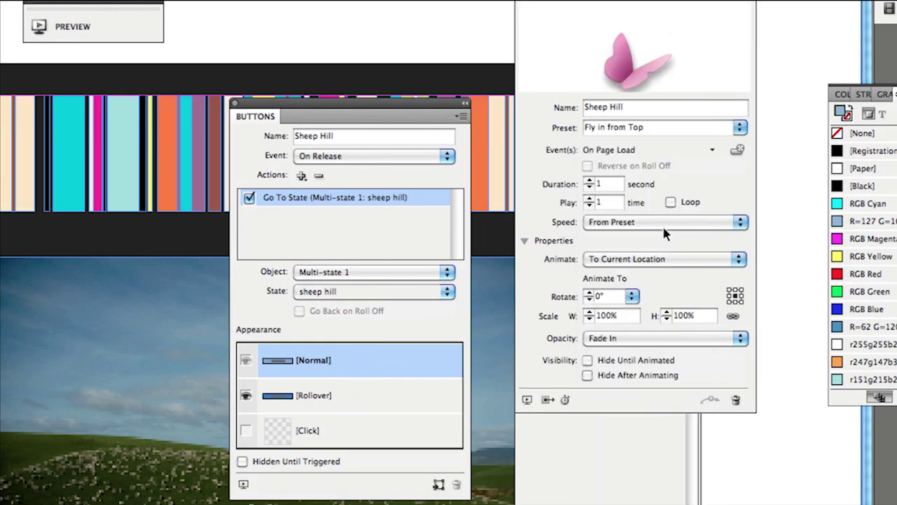
click(634, 360)
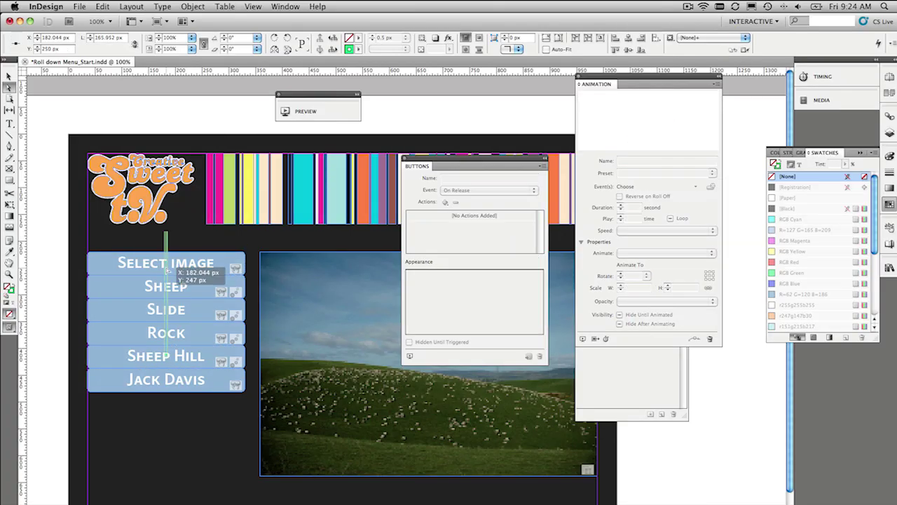
click(166, 379)
text(Jack Davis)
click(712, 172)
click(652, 219)
click(620, 314)
click(696, 187)
key(Escape)
- Turn off On Page Load for the Rock animation, then clear the selection
key(a)
key(super+shift+a)
key(v)
click(167, 332)
click(696, 187)
click(729, 181)
click(166, 286)
click(50, 319)
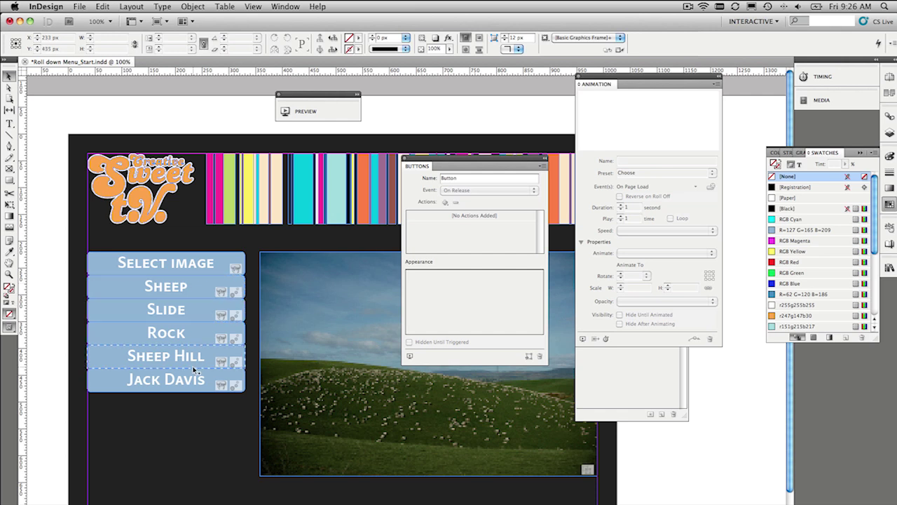
- Inspect the Sheep button's Fly in from Top animation and shift the Animation panel to expose Object States
click(192, 265)
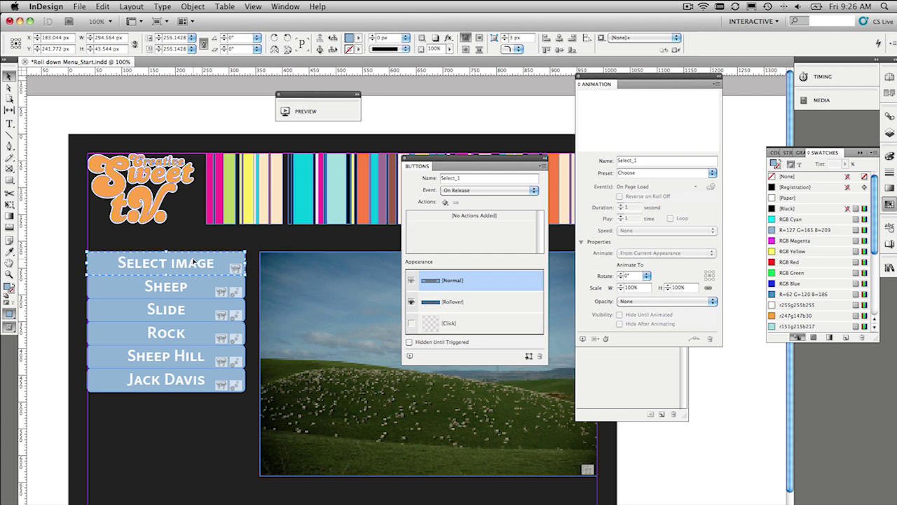
click(634, 83)
click(175, 291)
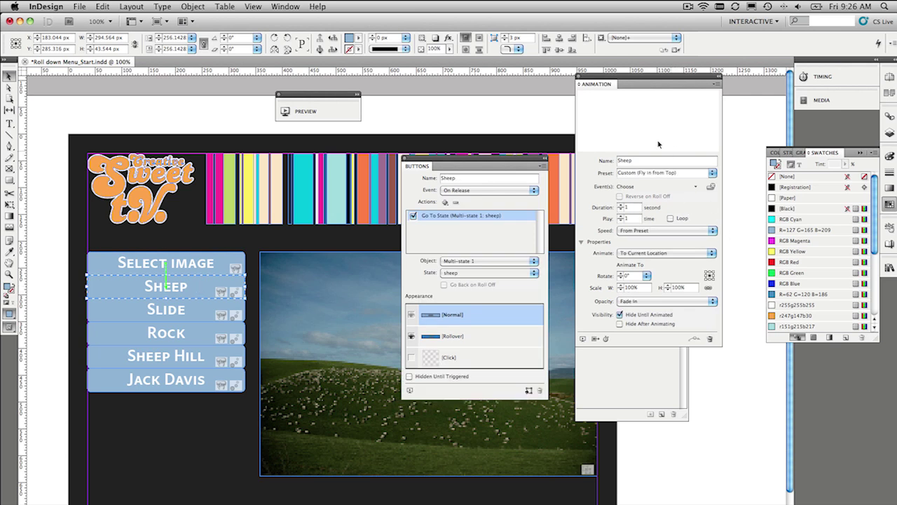
drag(630, 78, 344, 161)
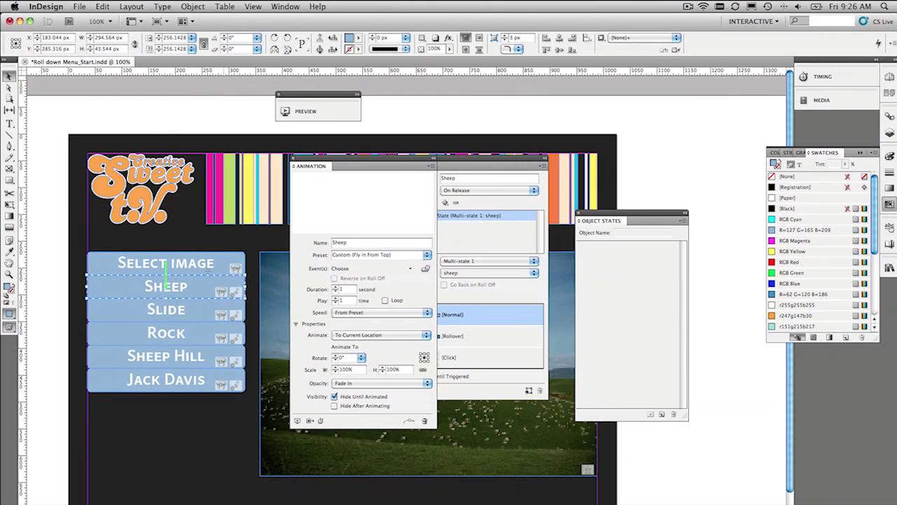
- Give the Select image button Animation actions for Sheep, Slide and Rock
click(192, 264)
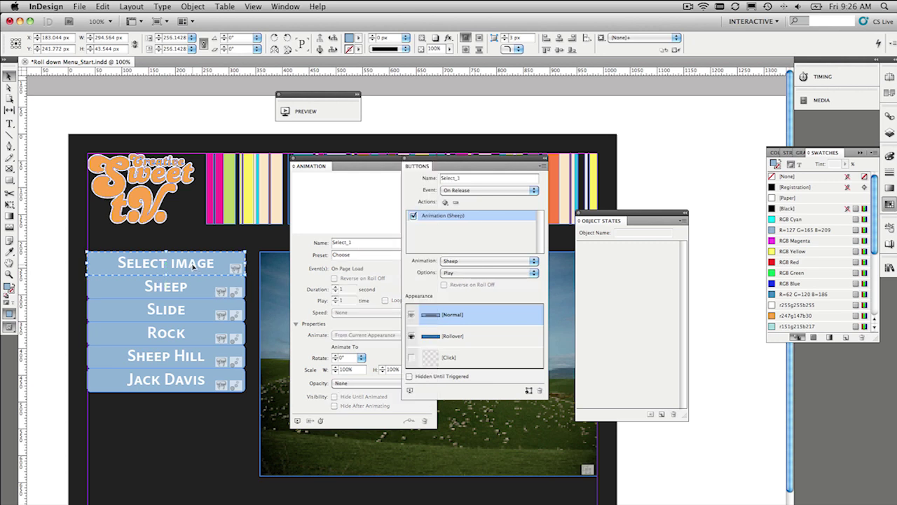
click(190, 317)
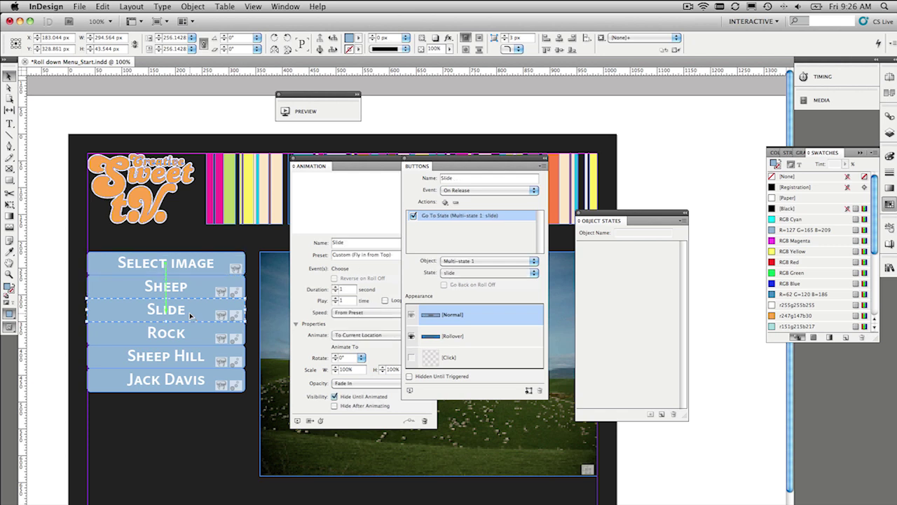
click(309, 271)
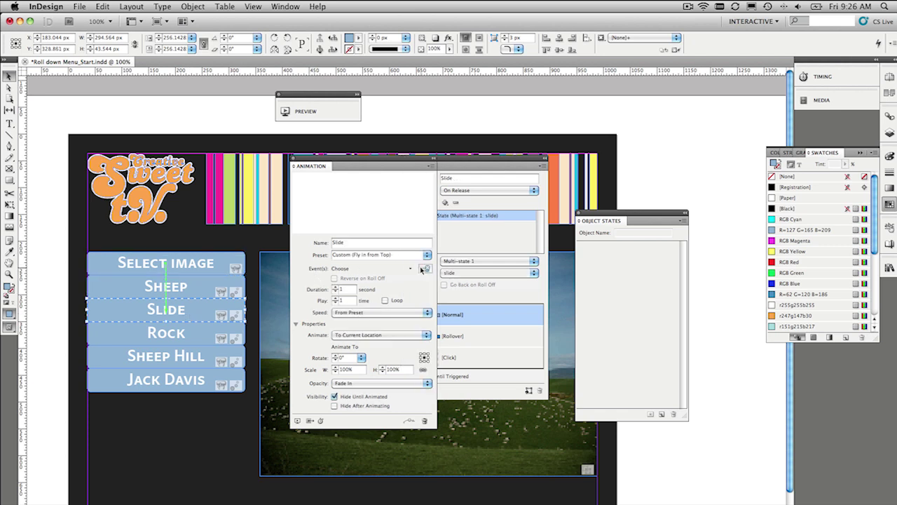
click(238, 270)
click(417, 166)
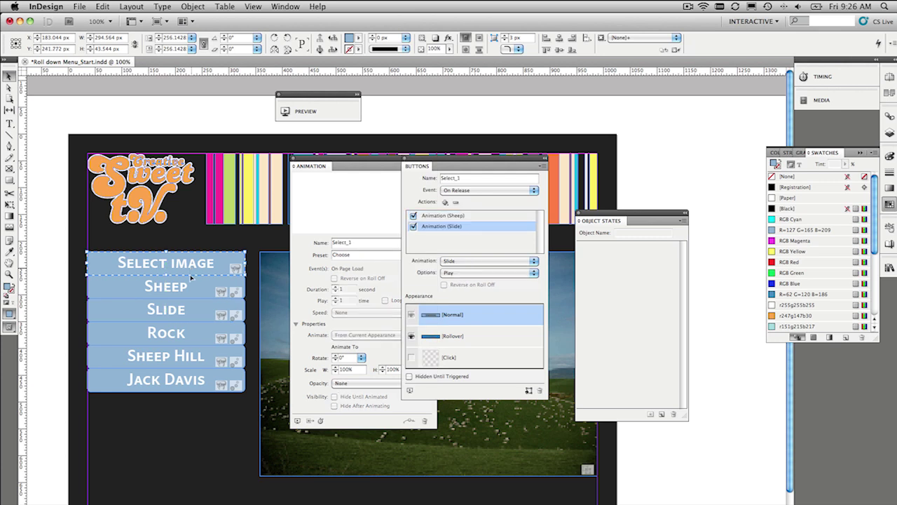
click(188, 337)
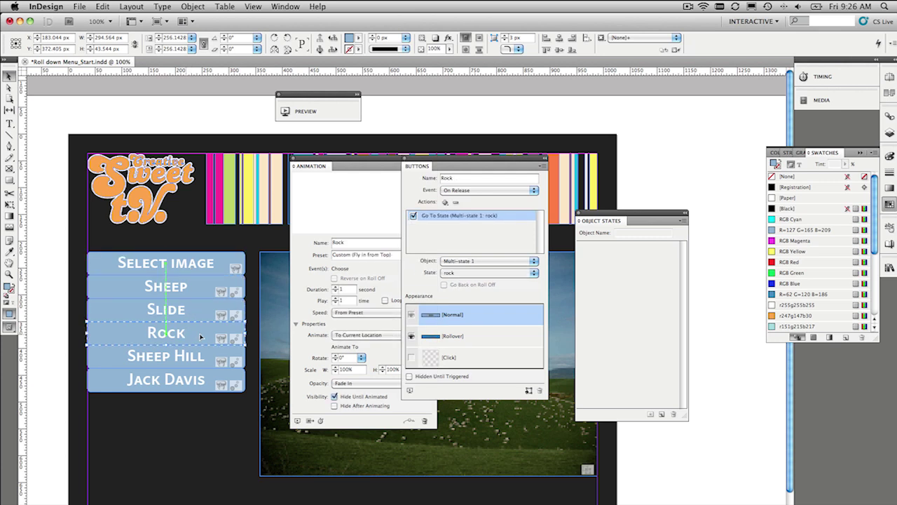
click(371, 258)
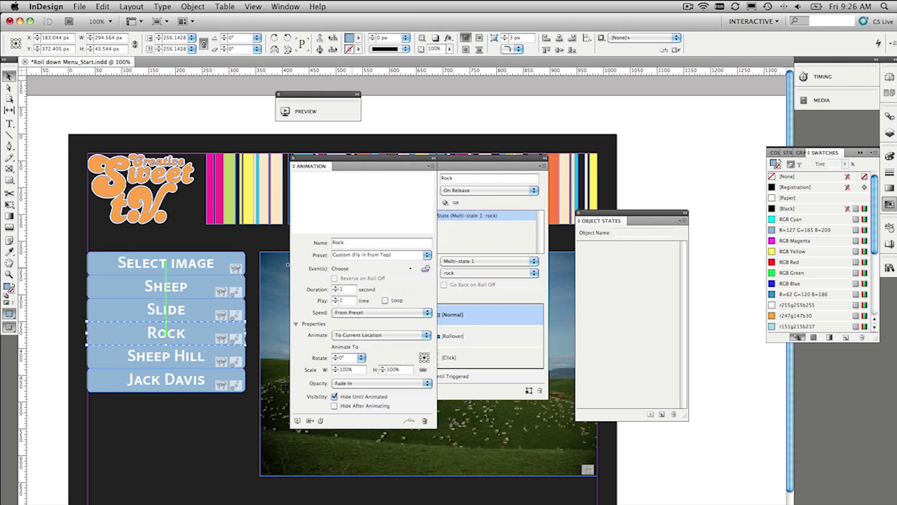
click(213, 266)
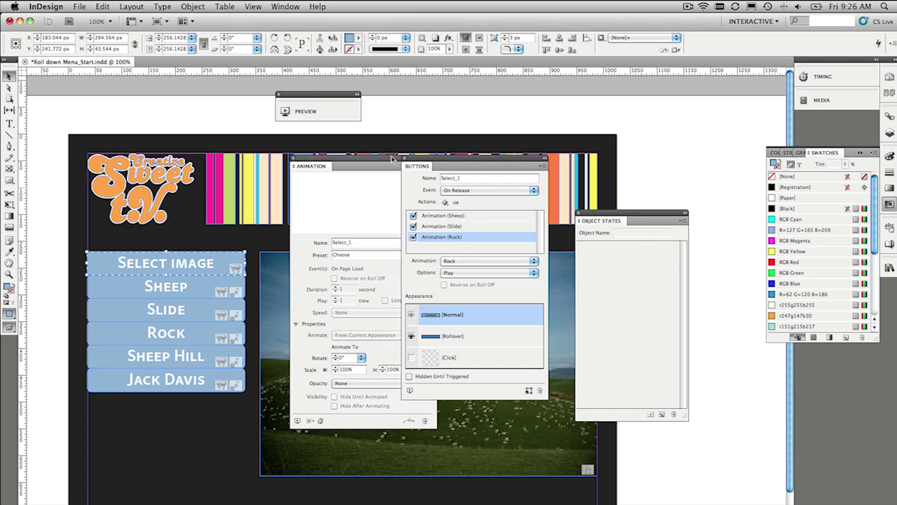
drag(457, 159, 484, 159)
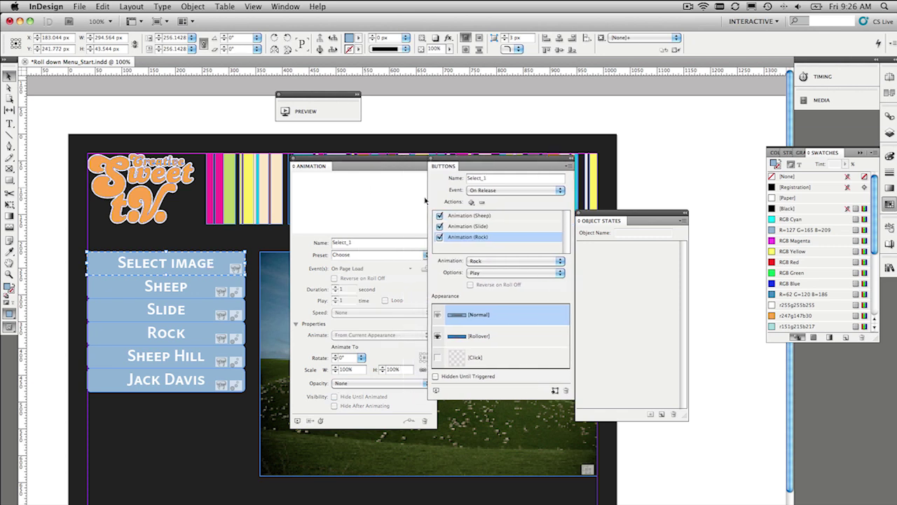
- Add Sheep Hill and Jack Davis animation actions, review all five, then deselect
click(196, 355)
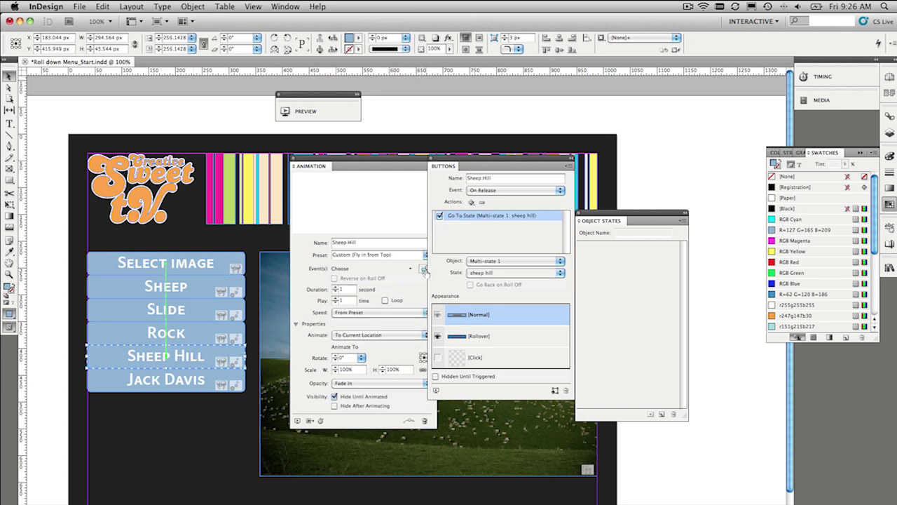
click(195, 269)
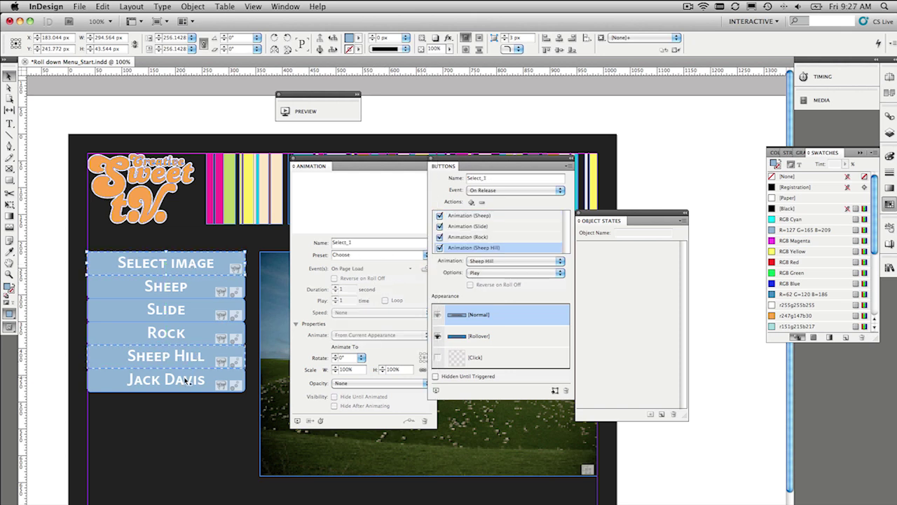
click(209, 380)
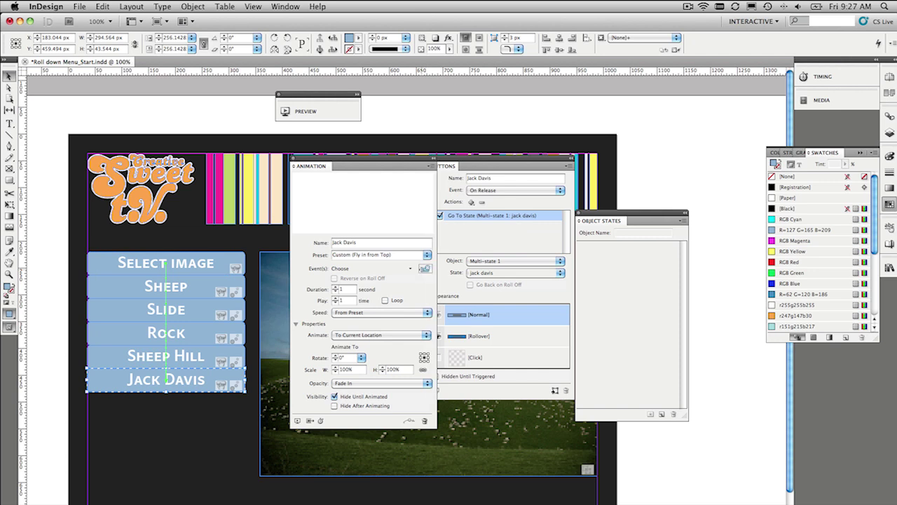
click(204, 265)
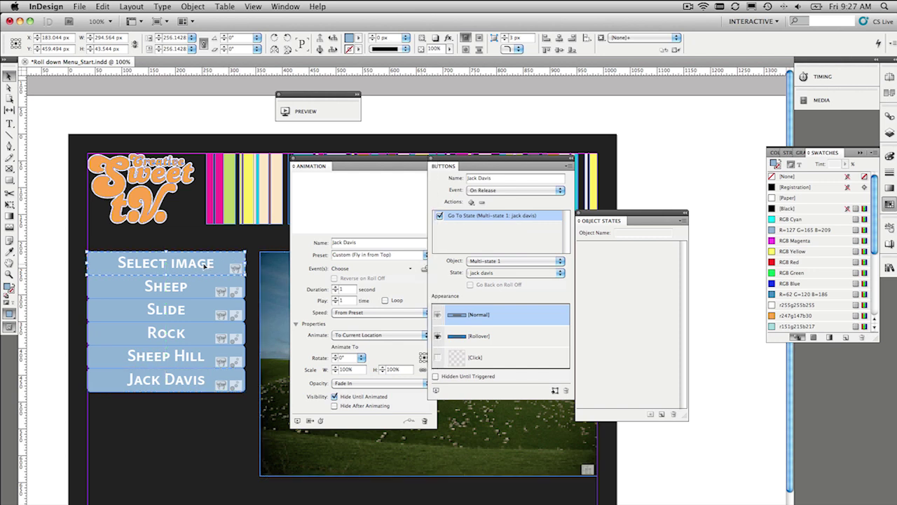
click(194, 356)
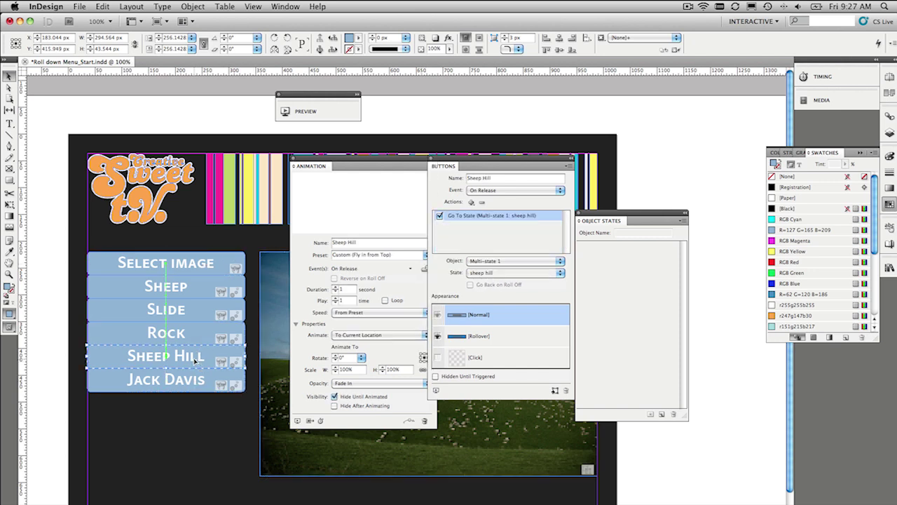
click(194, 338)
click(191, 288)
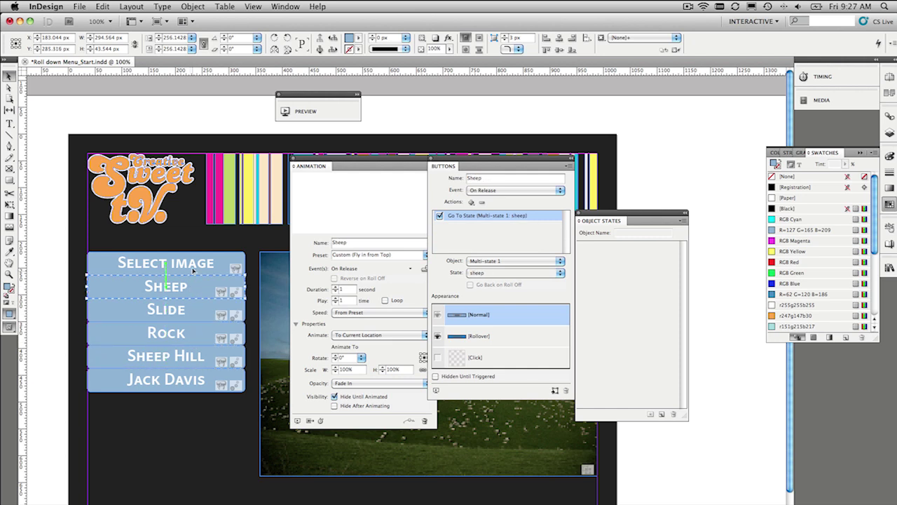
click(194, 270)
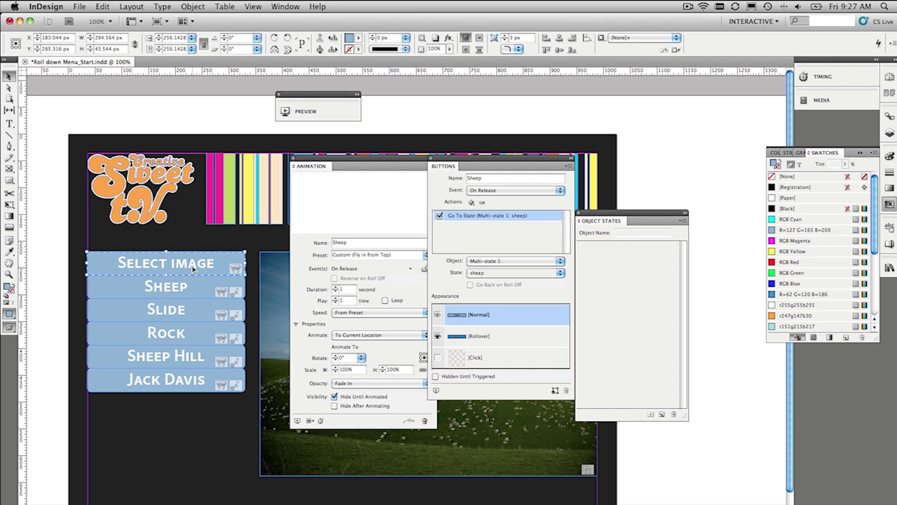
click(90, 121)
drag(493, 164, 560, 158)
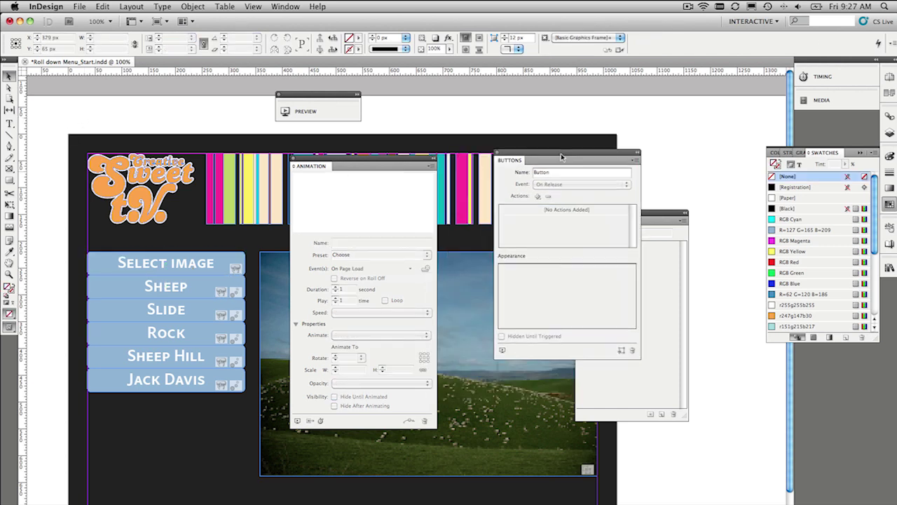
- Preview the page, test the Select image roll-down, and enlarge the preview
click(298, 421)
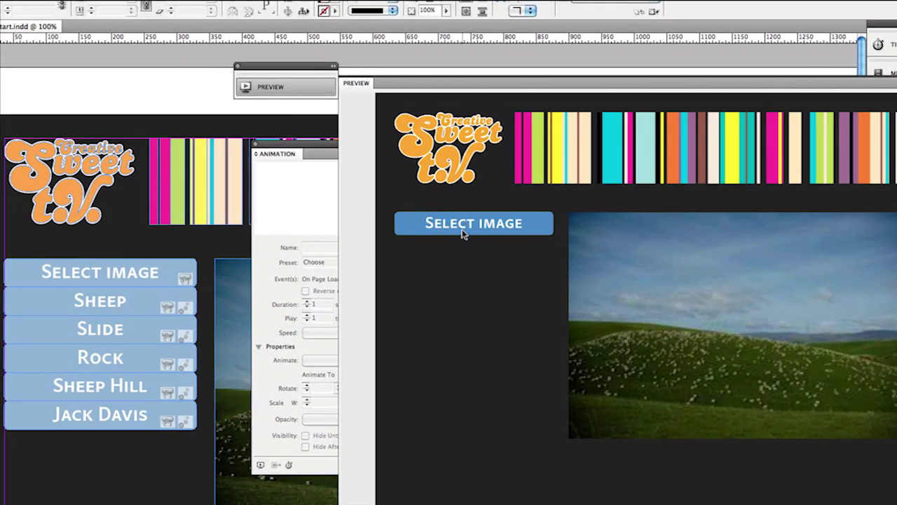
click(466, 224)
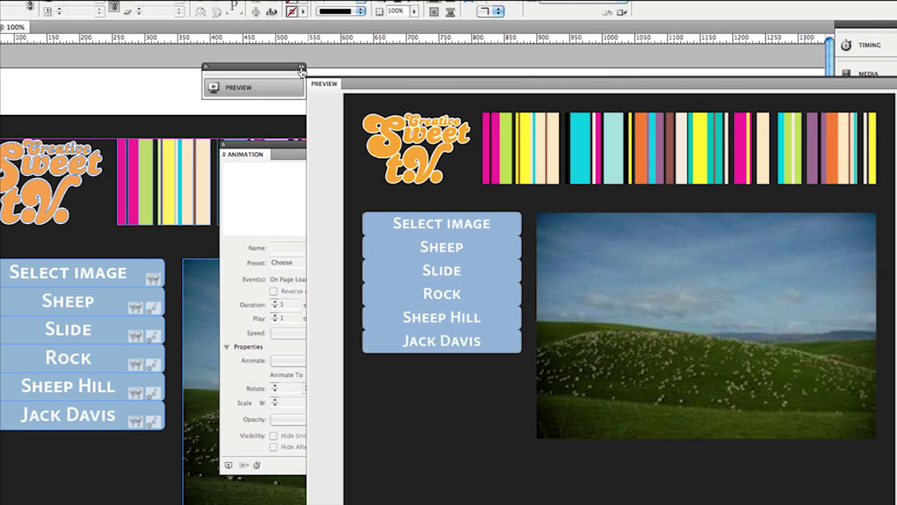
click(301, 68)
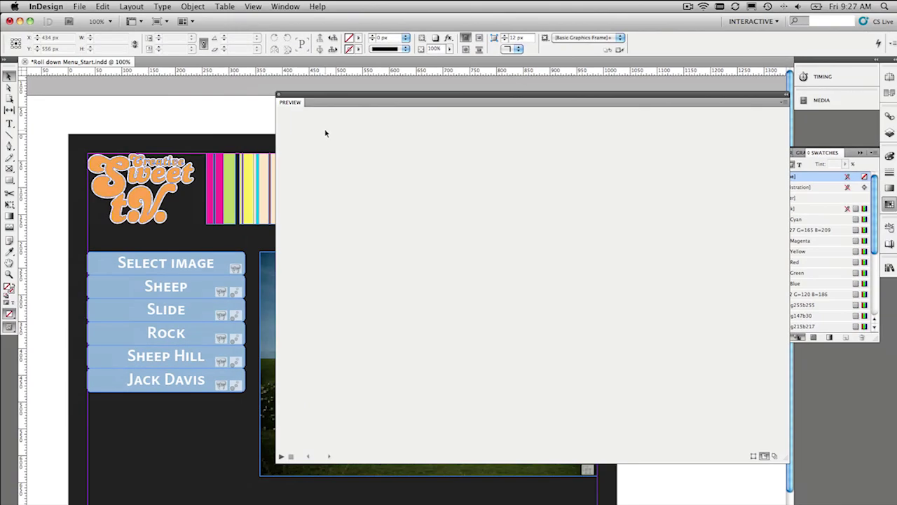
- Collapse the preview, reselect Select image, and show all linked items in the Timing panel
click(786, 94)
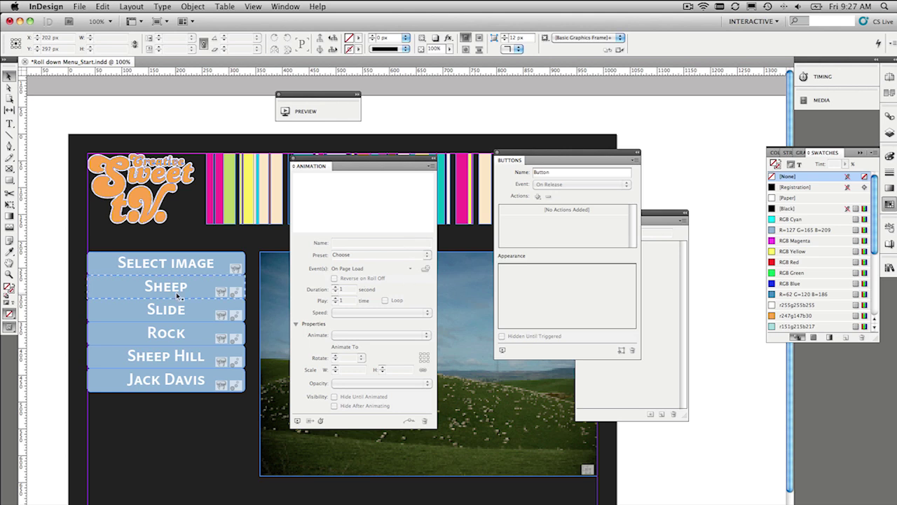
click(196, 265)
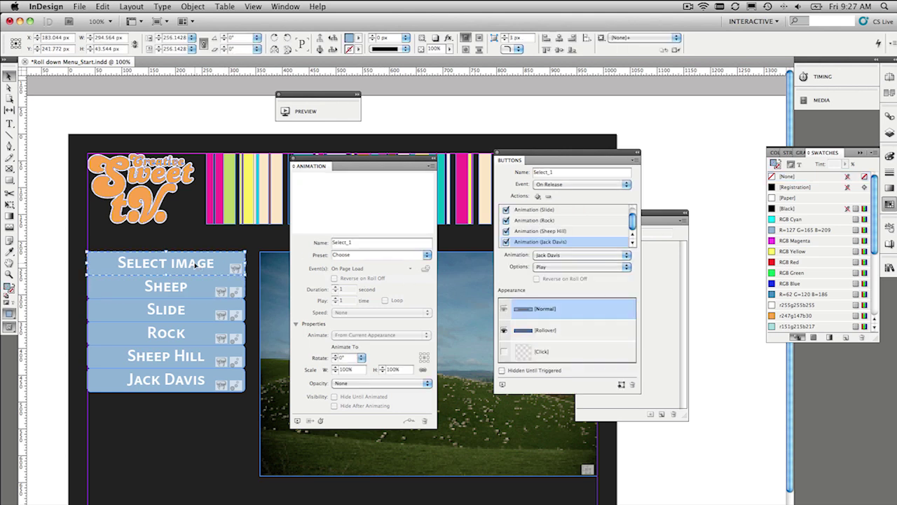
drag(671, 234, 739, 233)
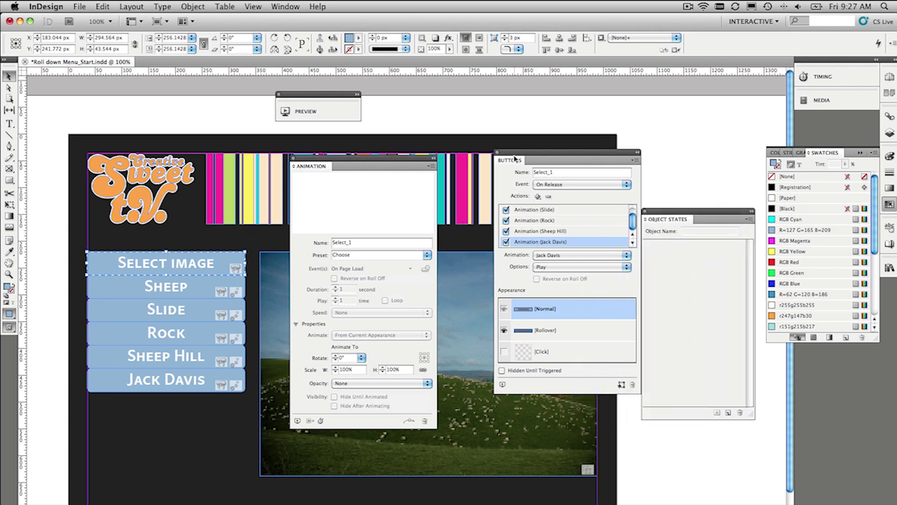
drag(518, 157, 462, 163)
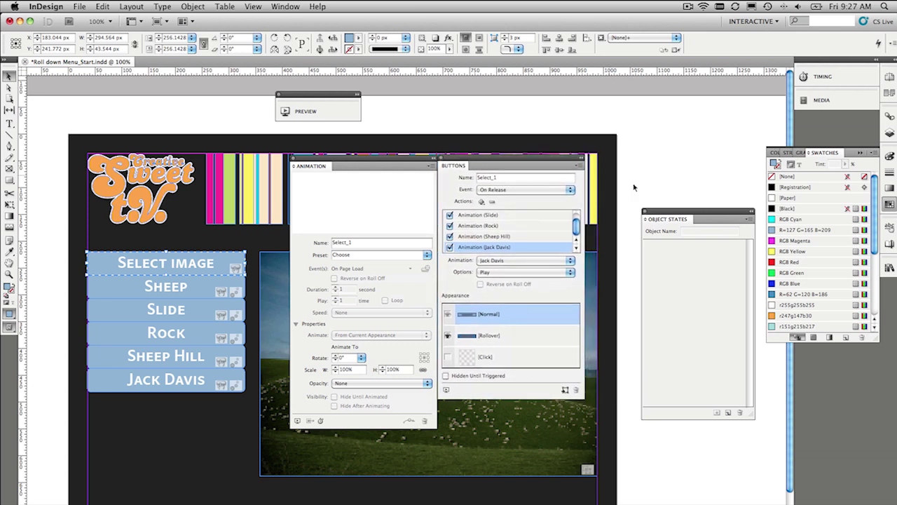
drag(675, 211, 617, 159)
click(838, 83)
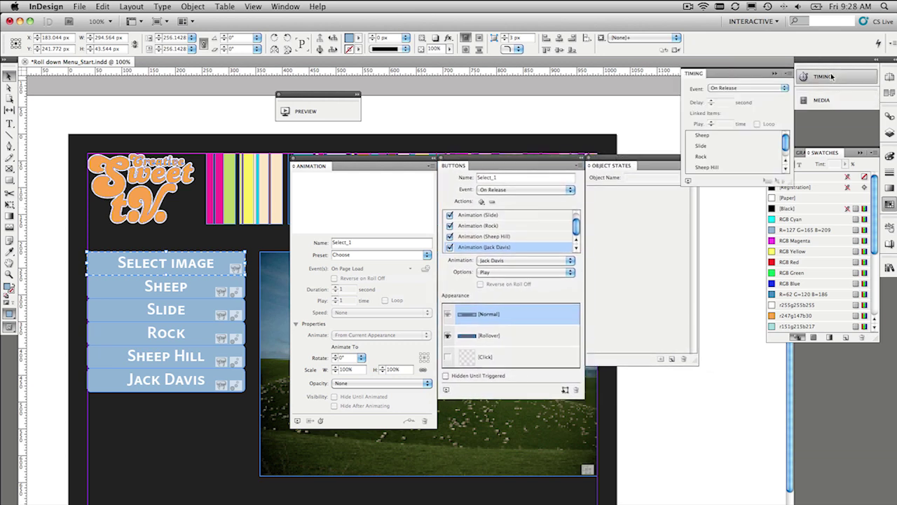
drag(785, 181, 787, 258)
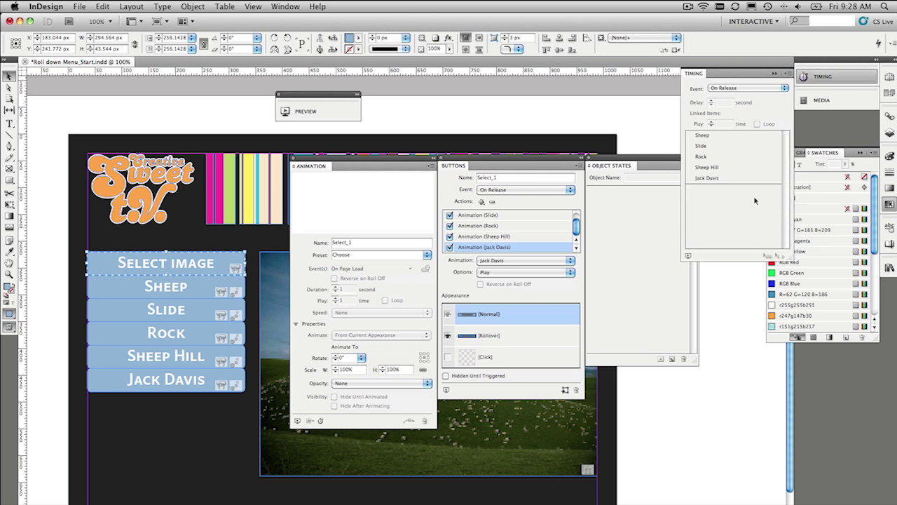
click(704, 179)
click(706, 138)
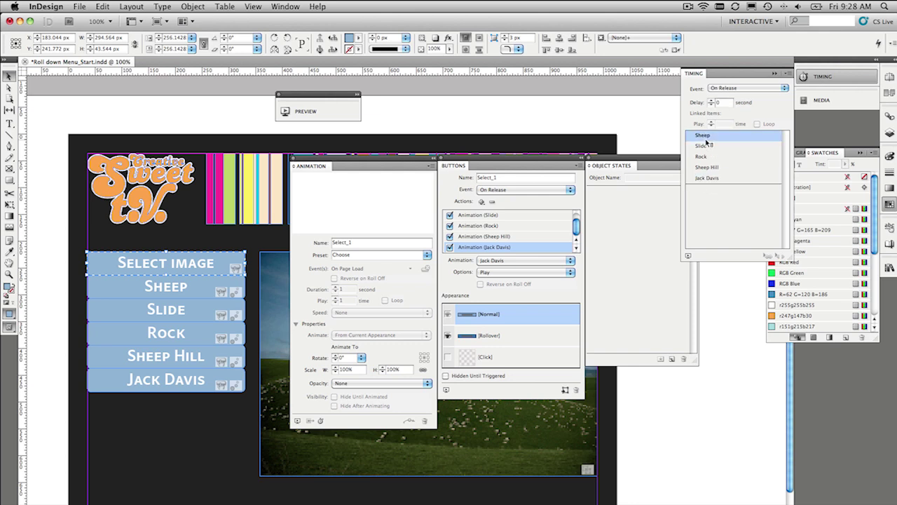
shift+click(704, 157)
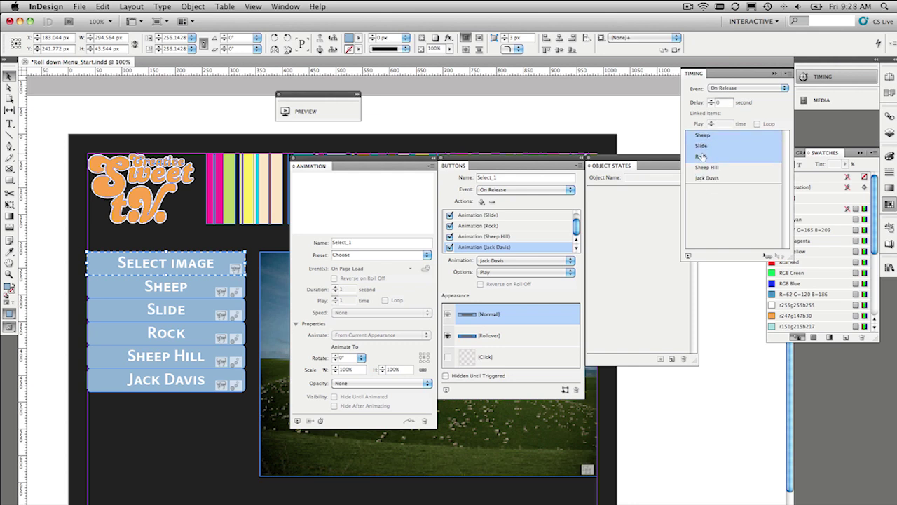
shift+click(705, 168)
shift+click(706, 177)
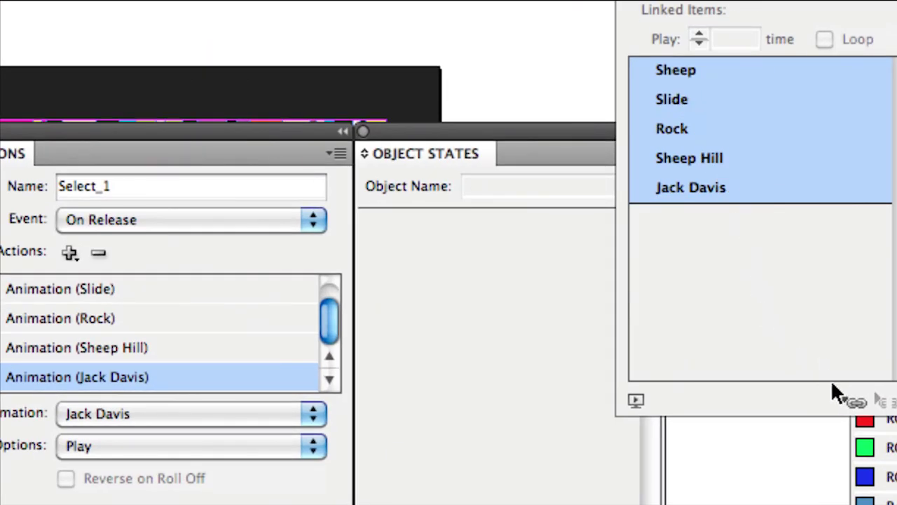
click(855, 402)
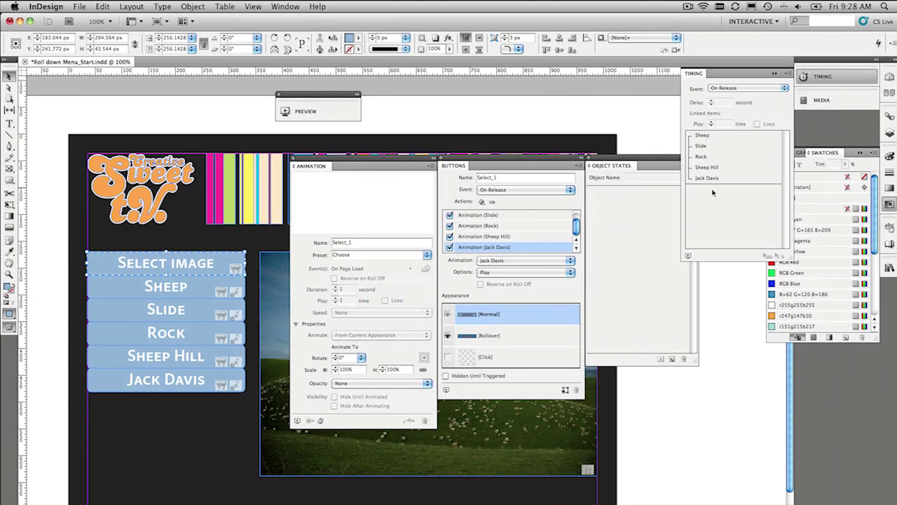
click(689, 255)
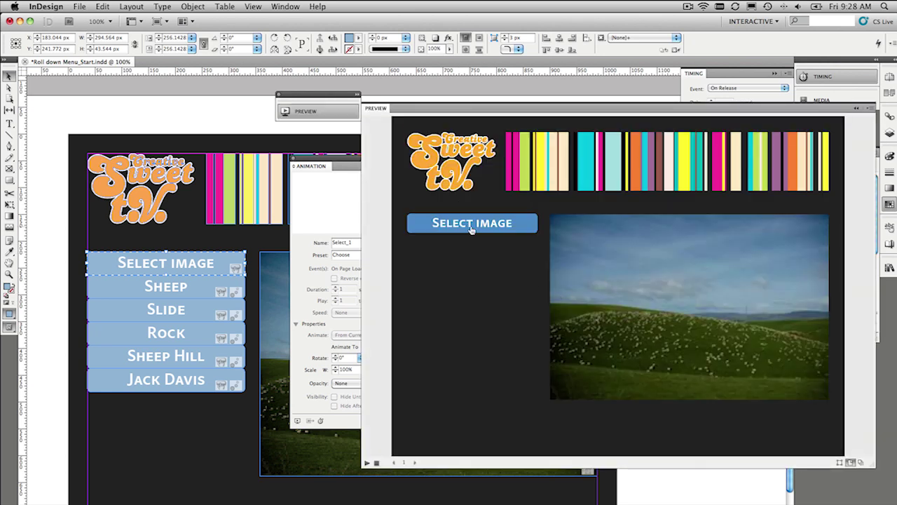
click(471, 224)
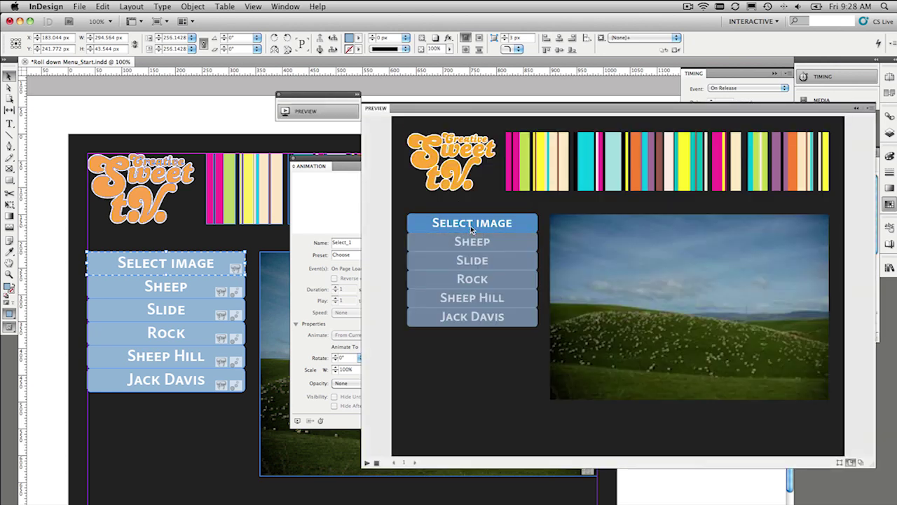
click(471, 226)
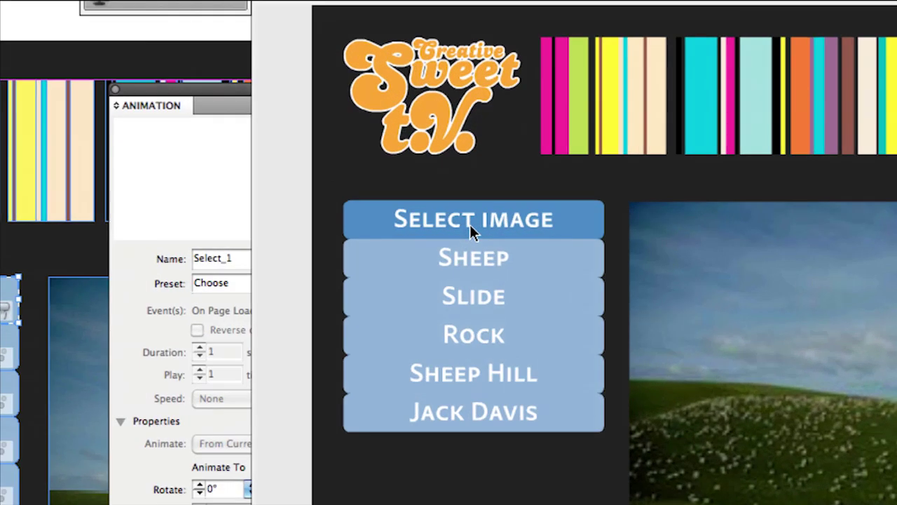
click(470, 226)
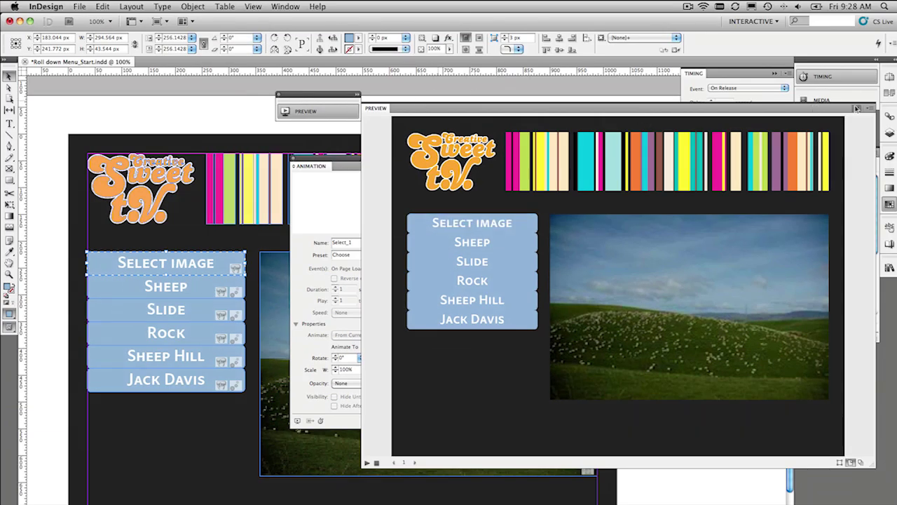
click(856, 108)
click(56, 286)
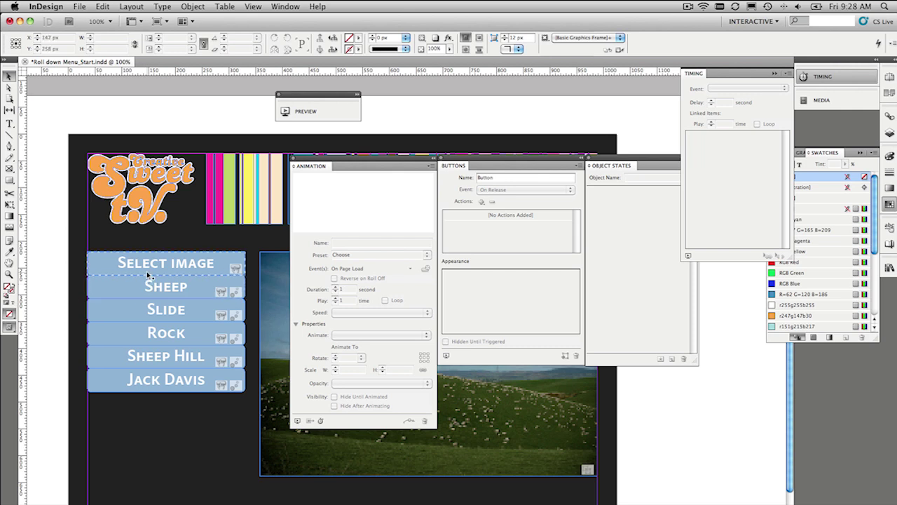
- Paste a copy of Select image and position it just above the menu list
click(145, 372)
click(151, 265)
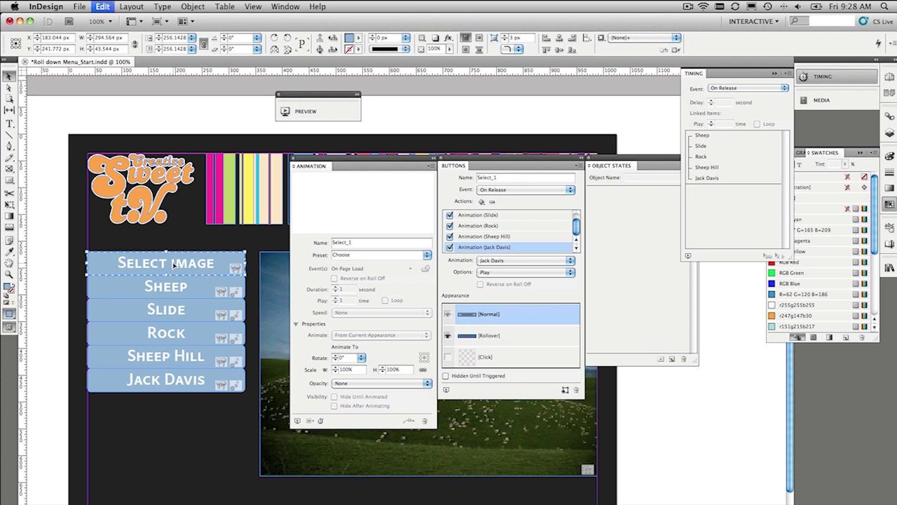
click(277, 255)
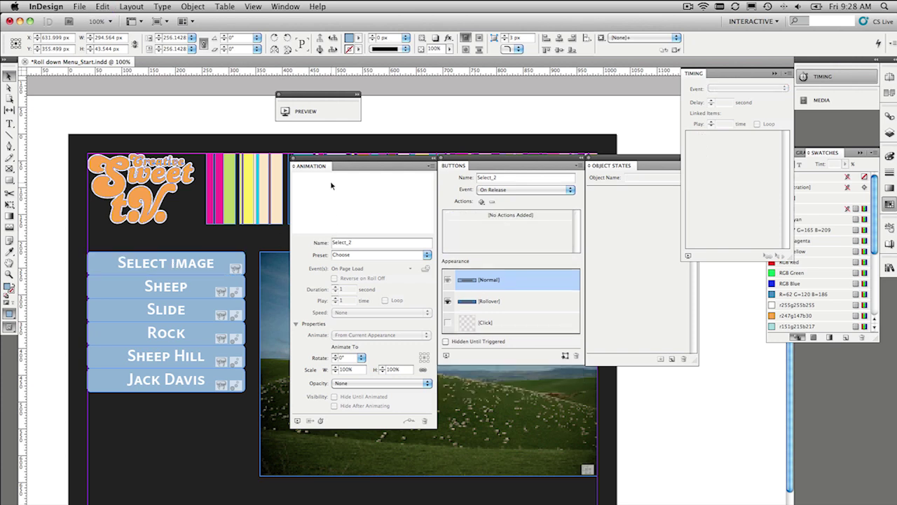
drag(337, 161, 654, 287)
drag(350, 324, 122, 247)
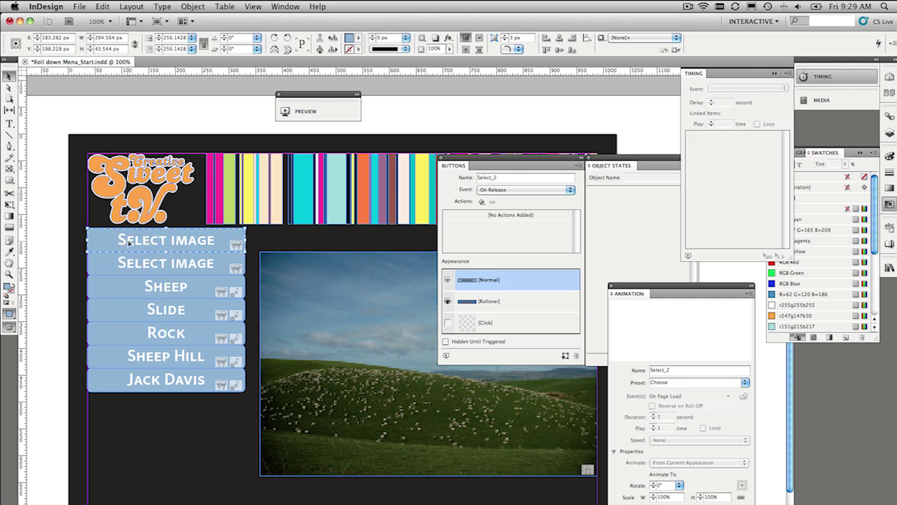
drag(669, 287, 345, 171)
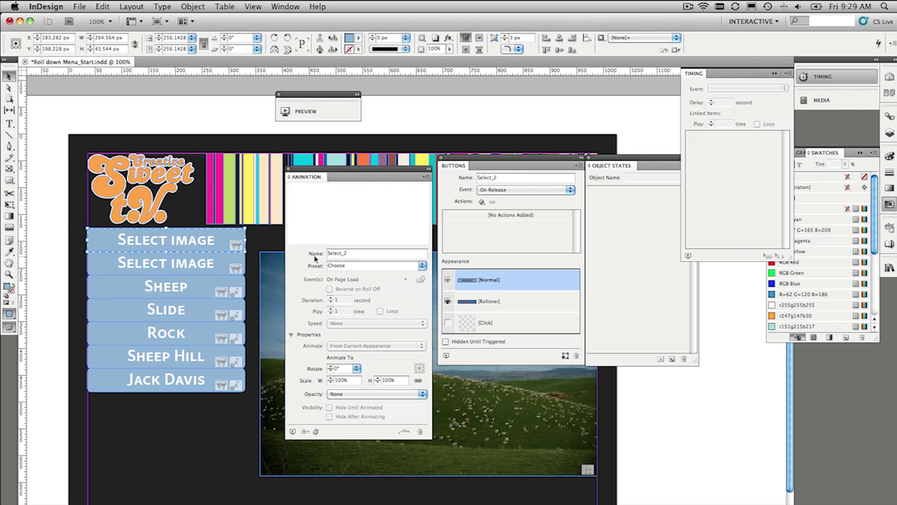
click(203, 269)
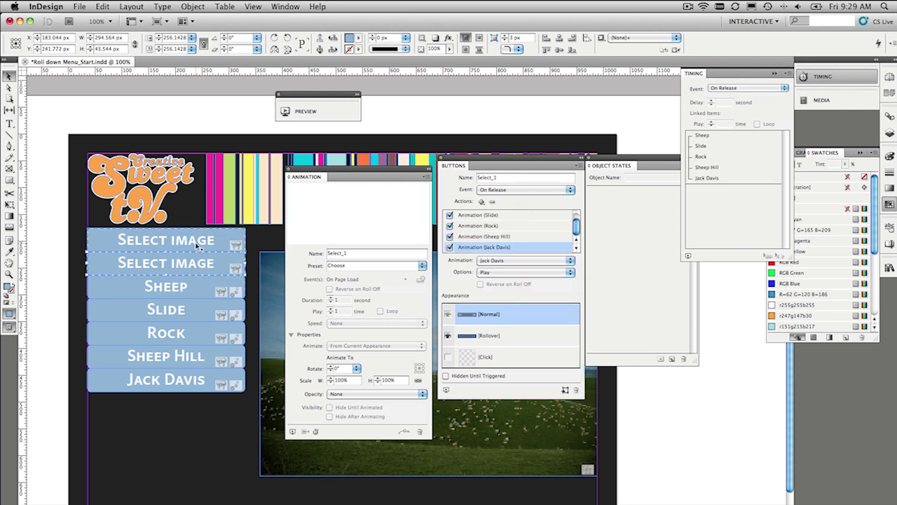
click(197, 243)
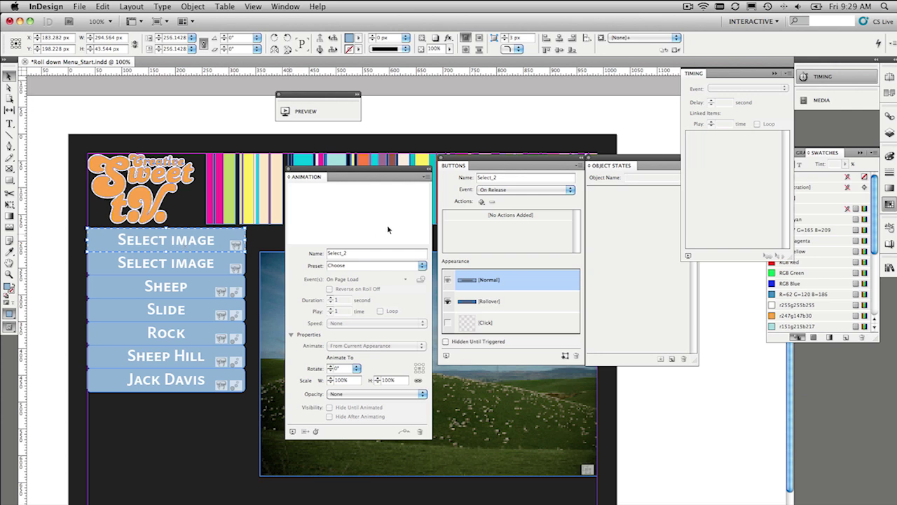
- Add Sheep and Slide animation actions to Select_2, both set to Reverse
click(482, 202)
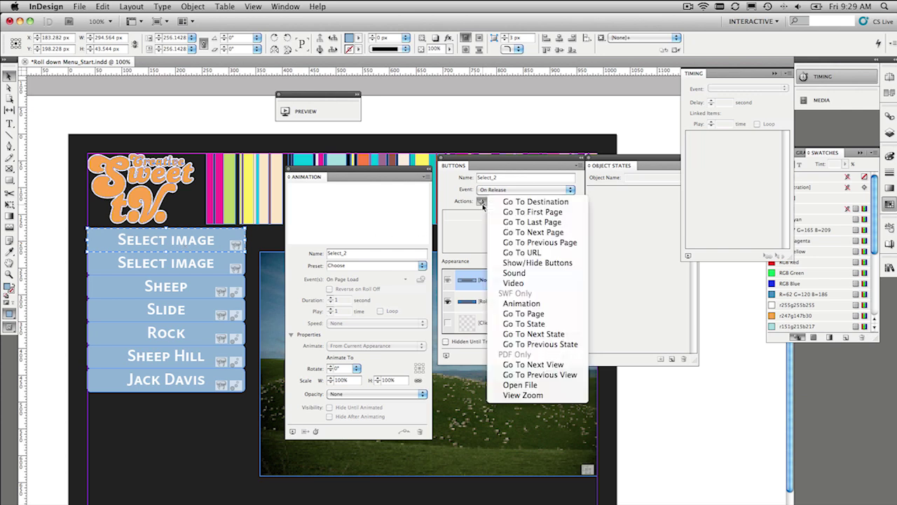
click(534, 305)
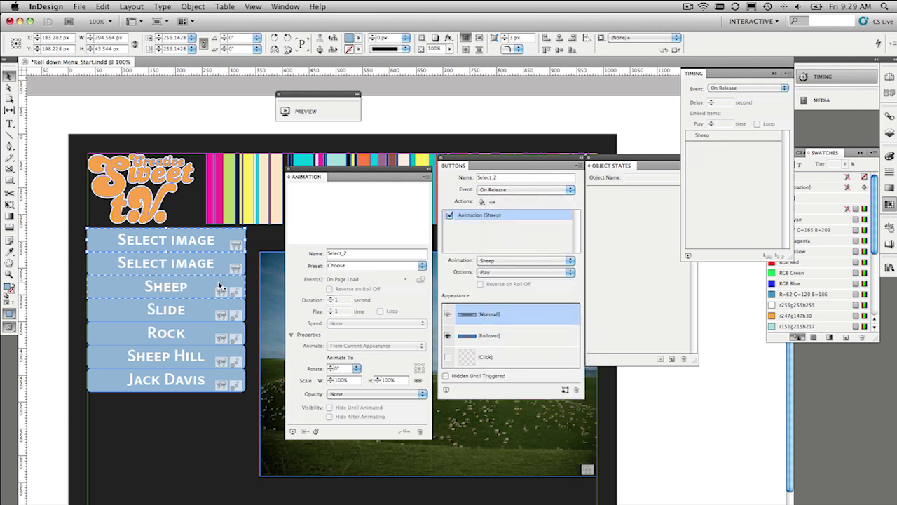
click(535, 273)
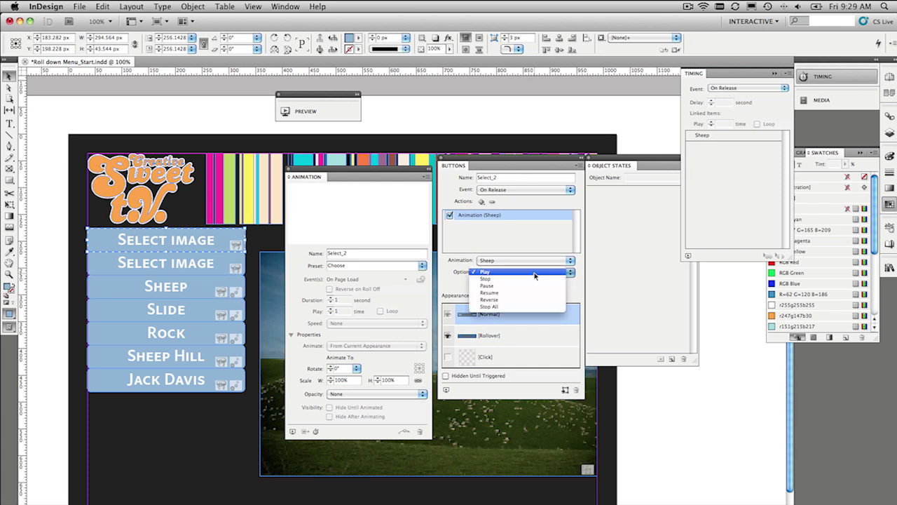
click(531, 299)
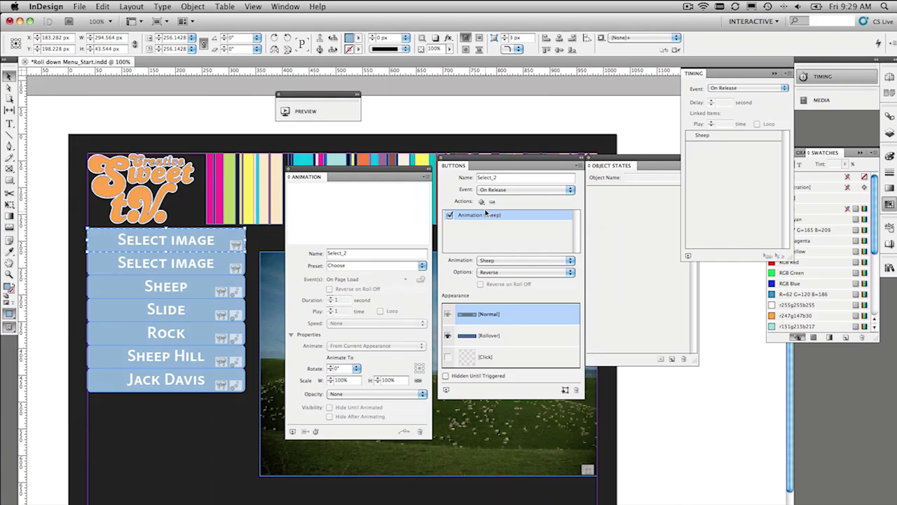
click(482, 202)
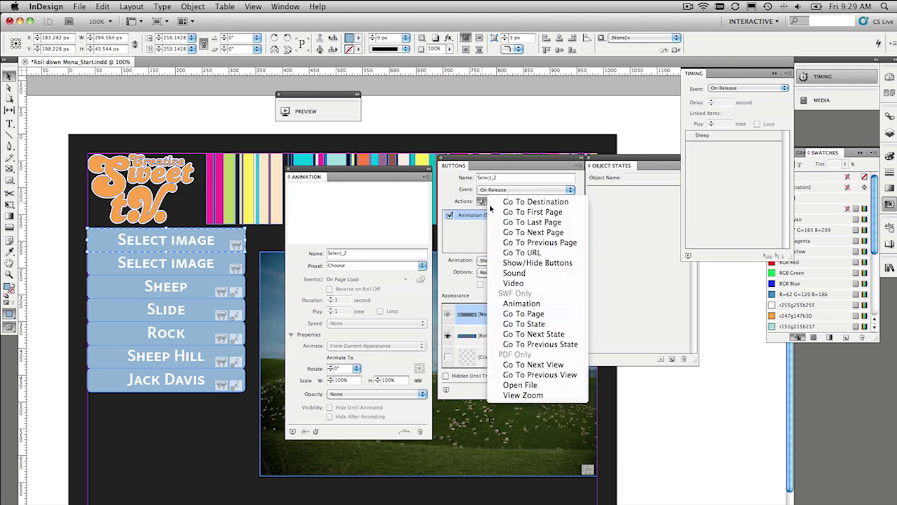
click(551, 304)
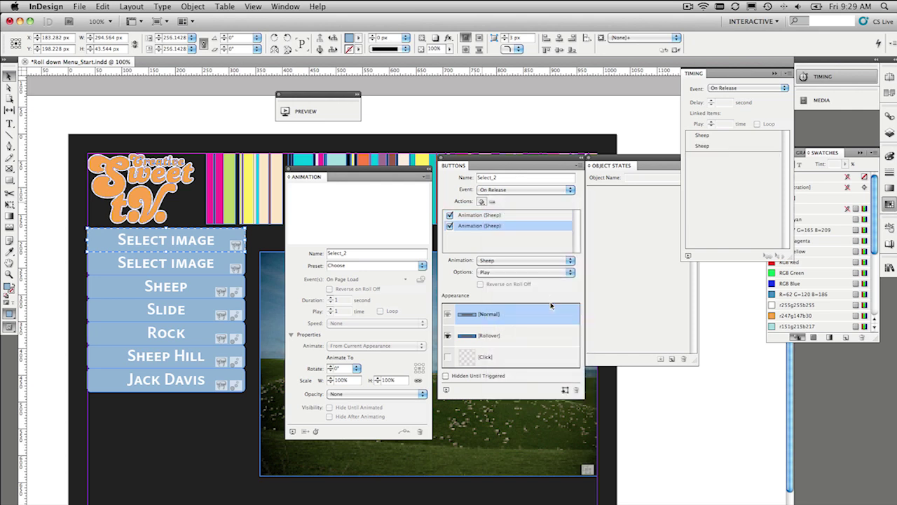
click(522, 261)
click(519, 267)
click(517, 276)
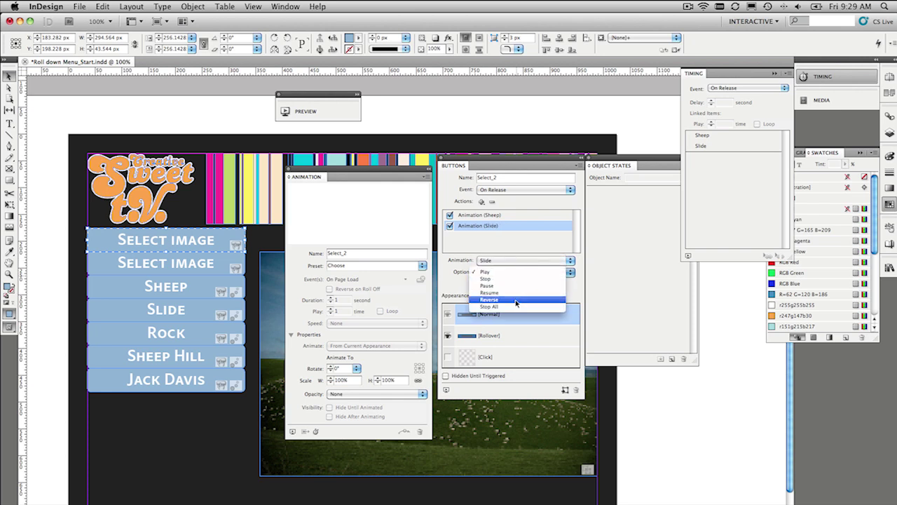
click(516, 299)
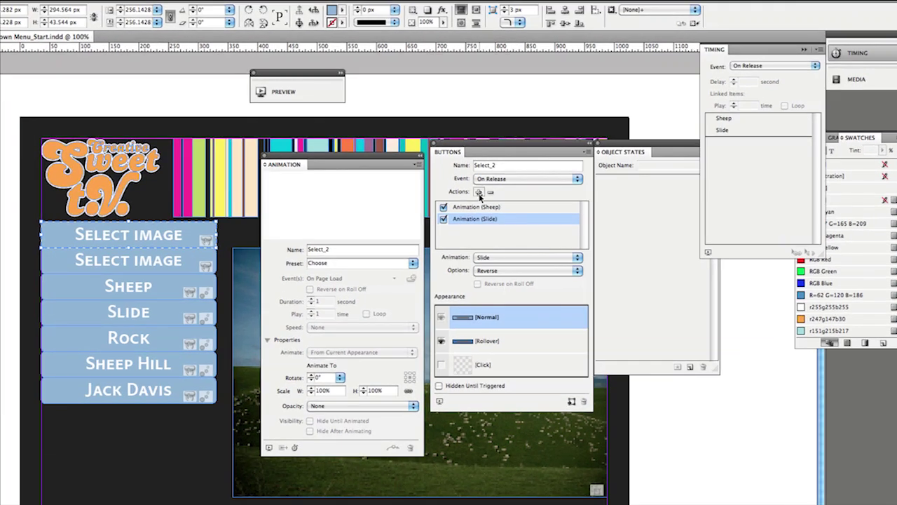
- Add a Rock animation action set to Reverse
click(479, 193)
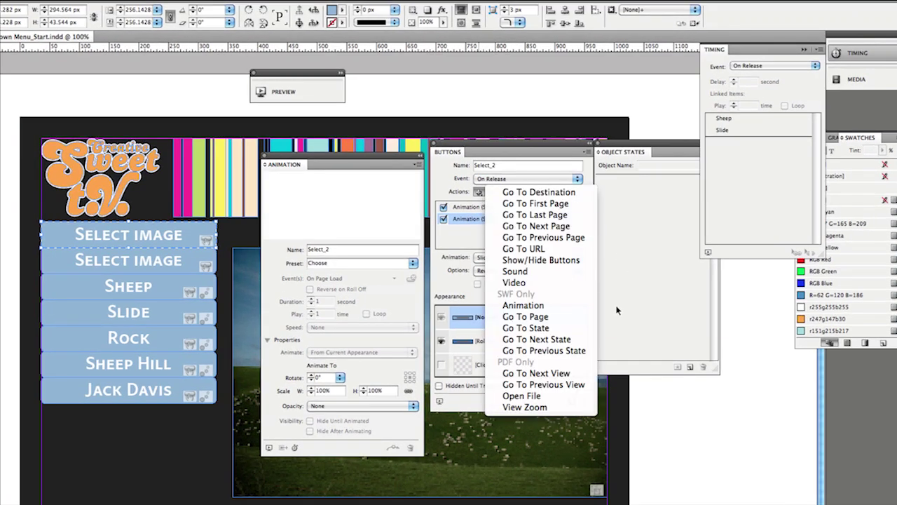
click(581, 306)
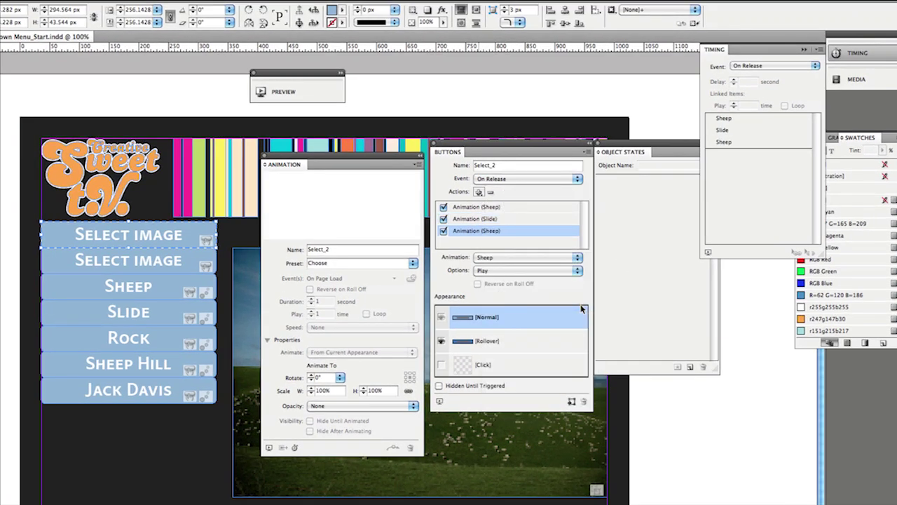
click(532, 274)
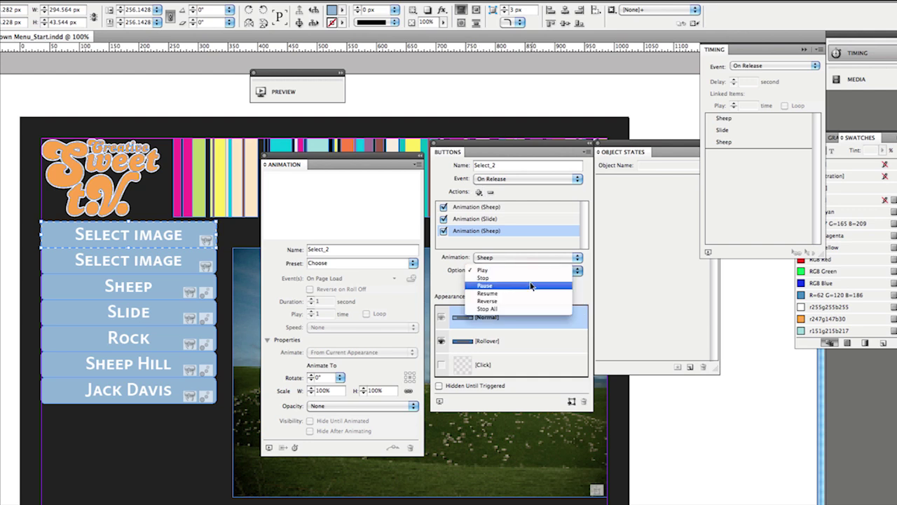
click(528, 257)
click(527, 260)
click(526, 272)
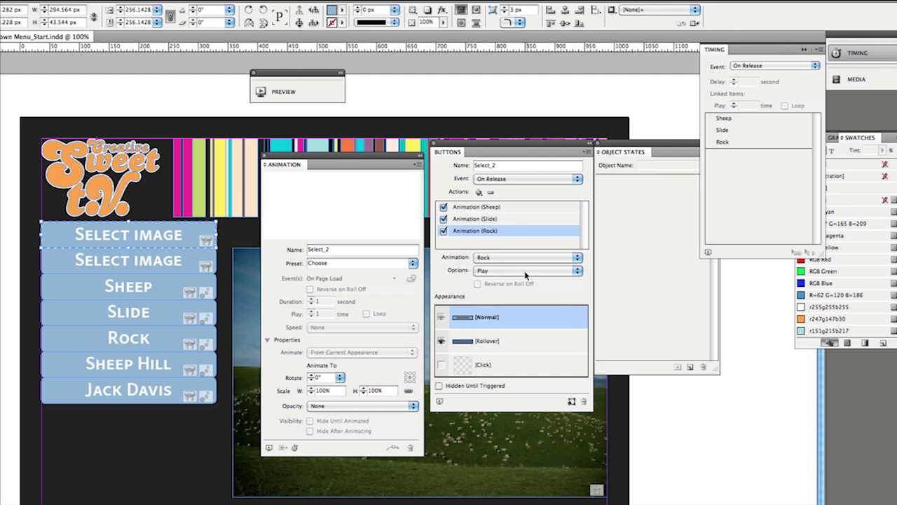
click(526, 274)
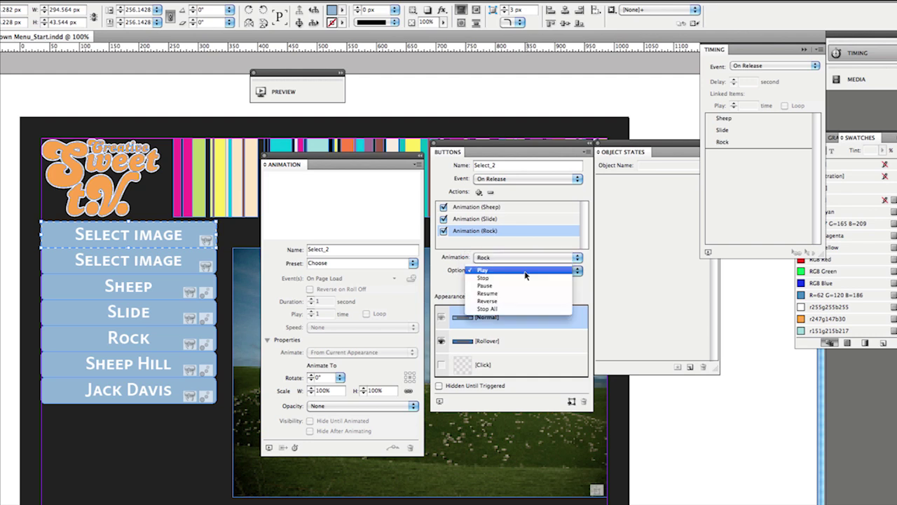
click(526, 300)
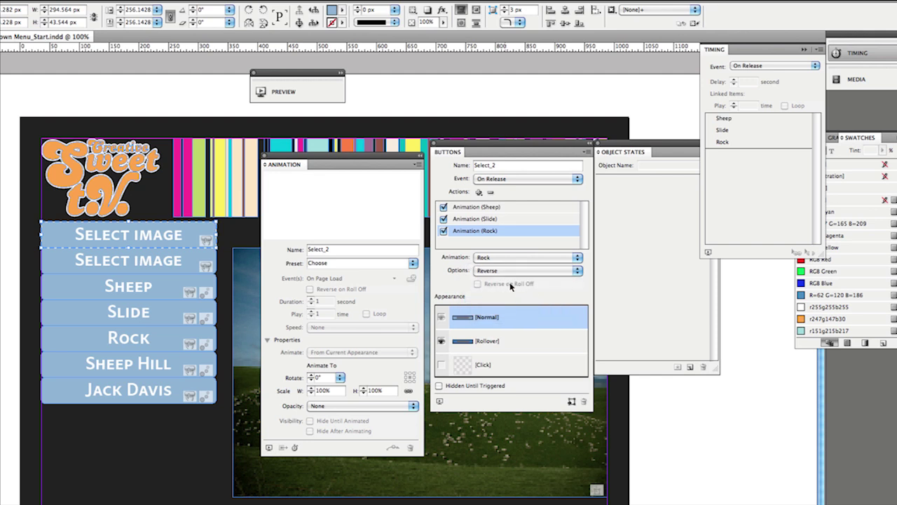
- Add Sheep Hill and Jack Davis animation actions, both set to Reverse
click(479, 192)
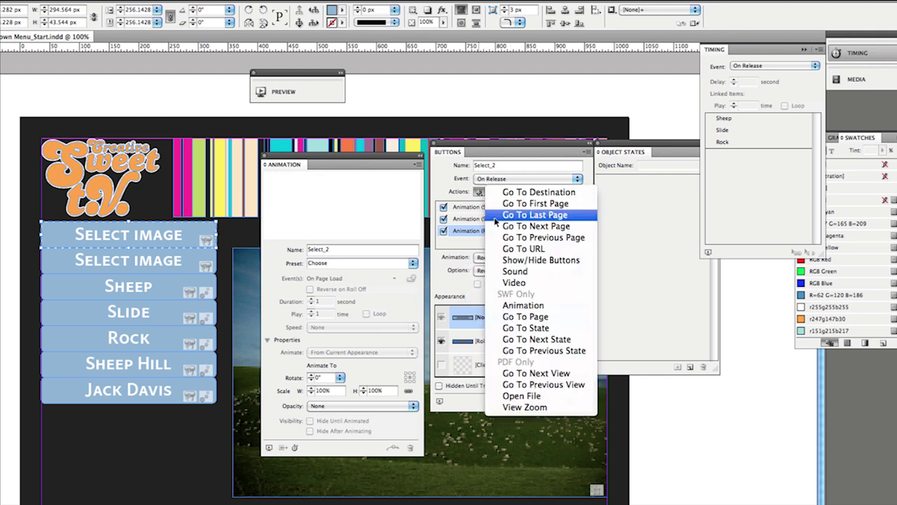
click(516, 308)
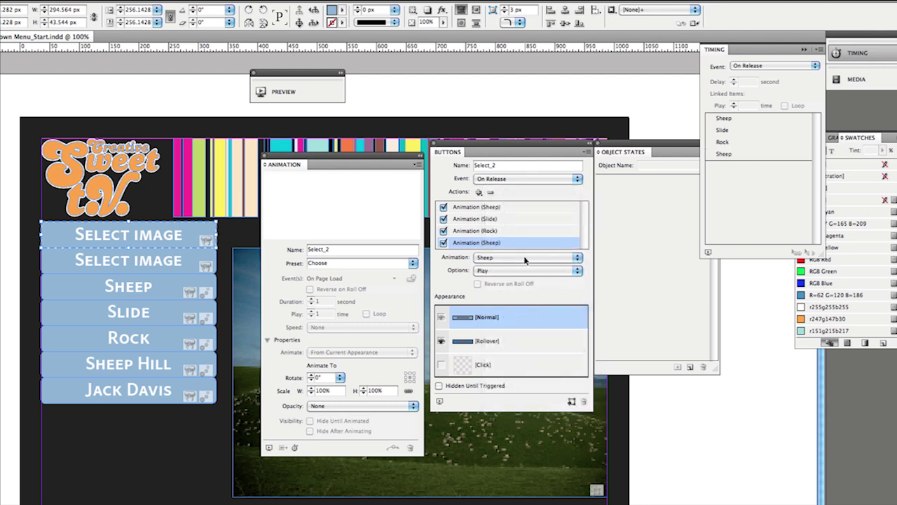
click(522, 258)
click(521, 280)
click(526, 271)
click(526, 301)
click(479, 193)
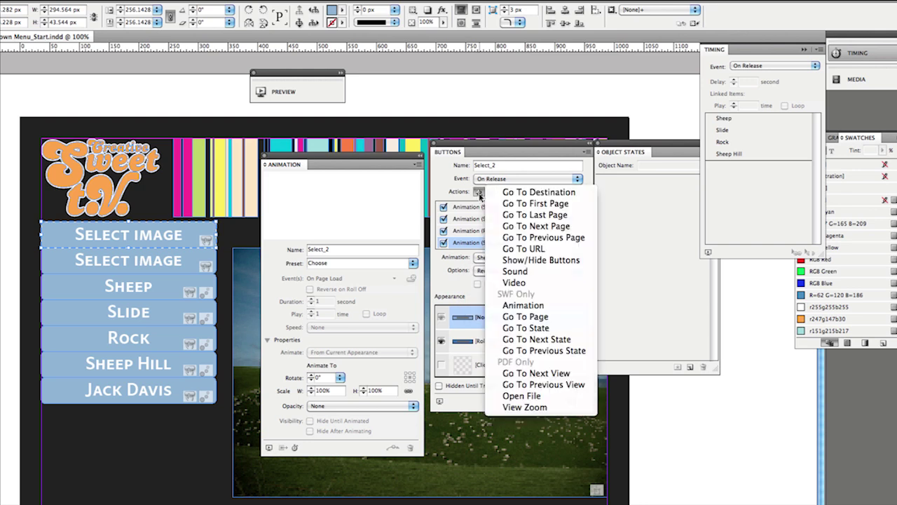
click(549, 307)
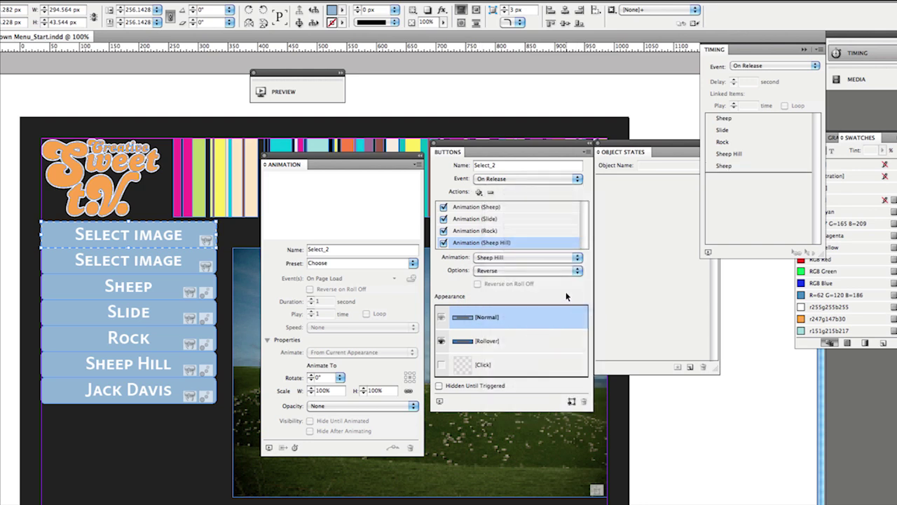
click(533, 258)
click(528, 287)
click(511, 272)
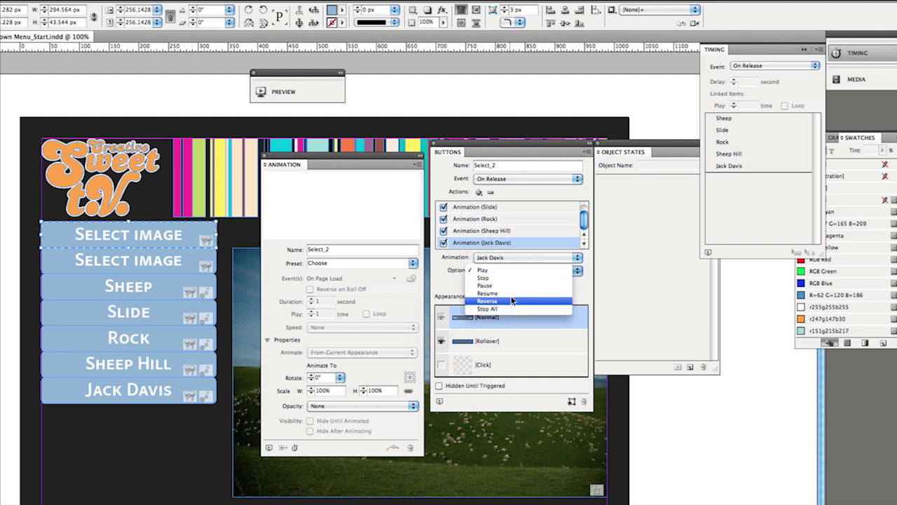
click(512, 300)
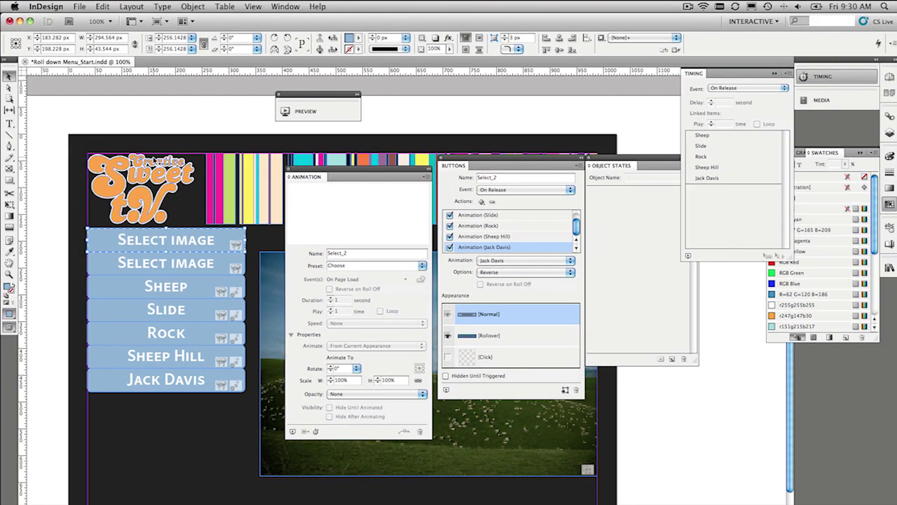
click(129, 128)
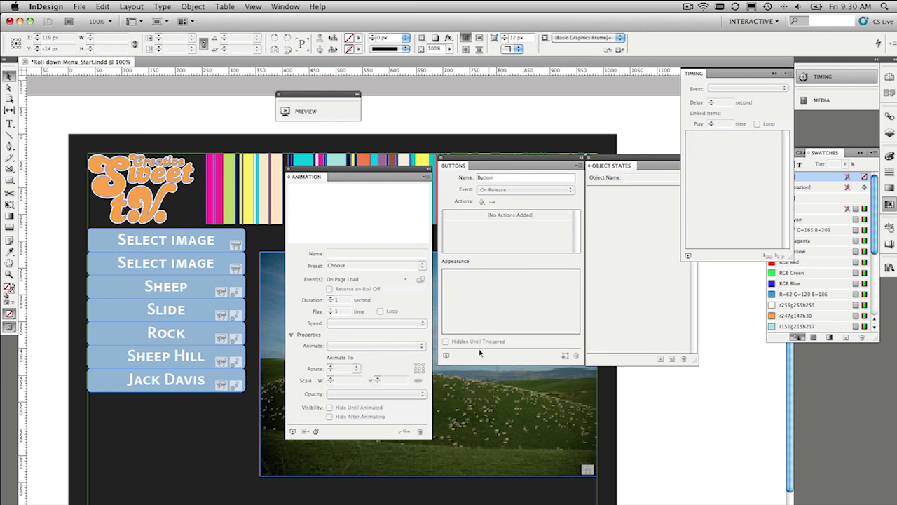
click(447, 355)
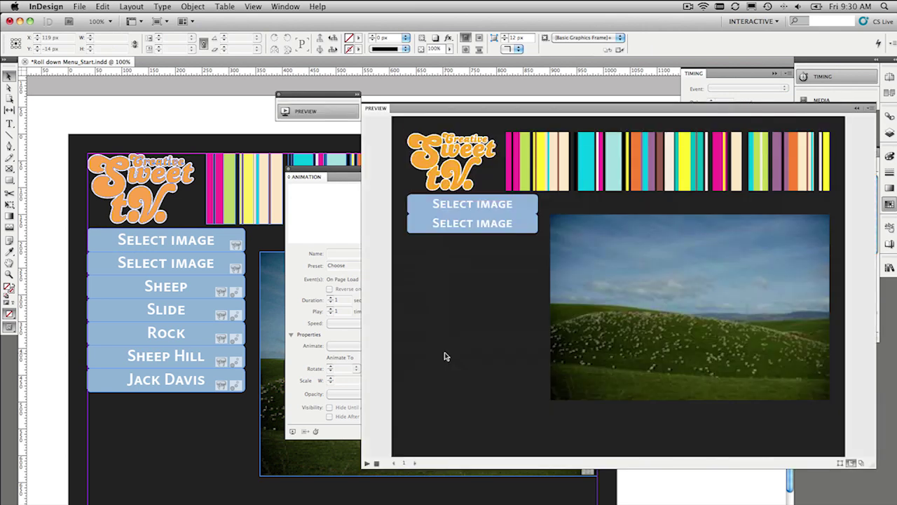
click(483, 222)
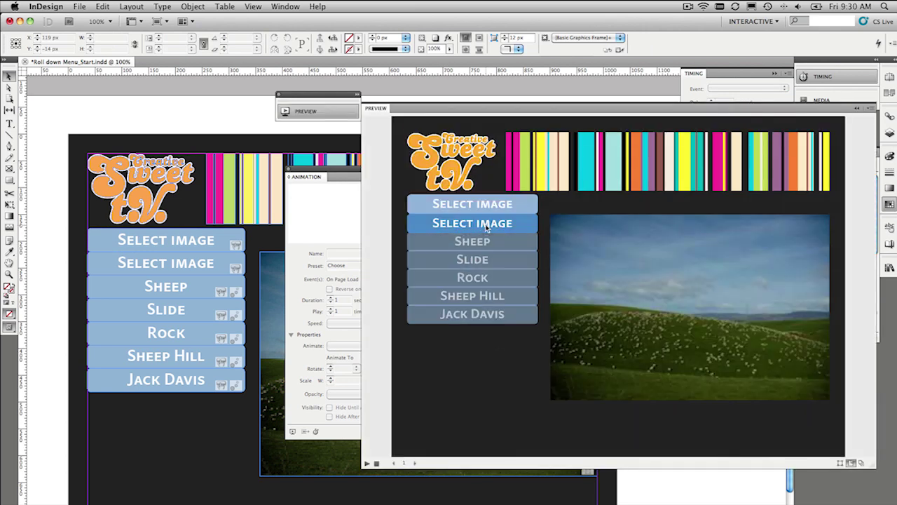
click(483, 205)
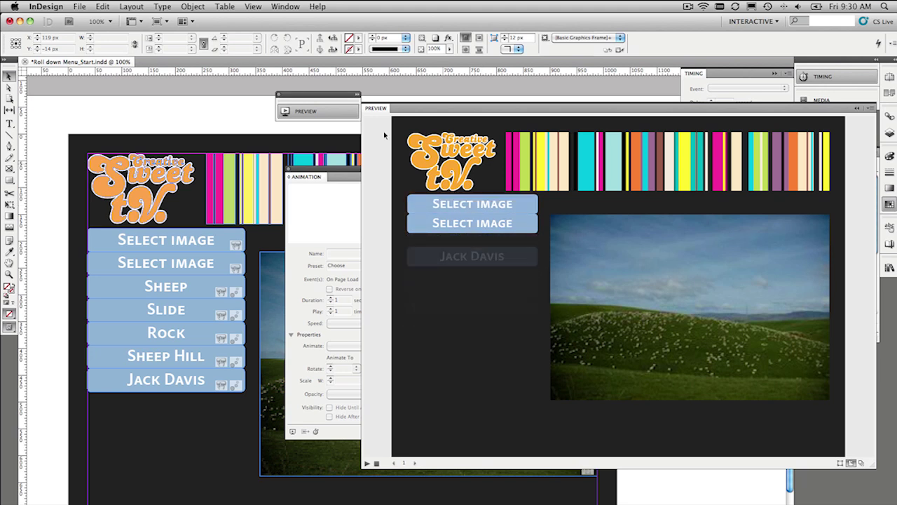
click(324, 110)
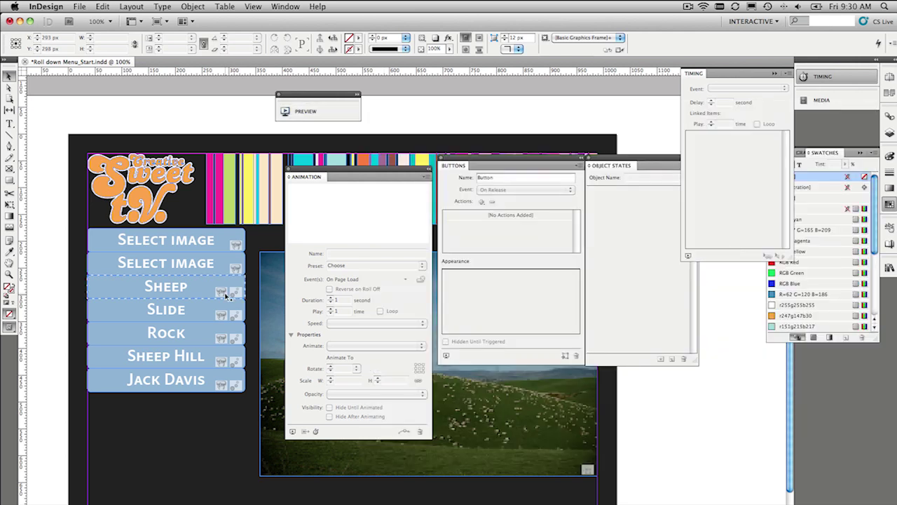
- On Select_2, link Sheep through Jack Davis in Timing to Play Together, then deselect
click(206, 251)
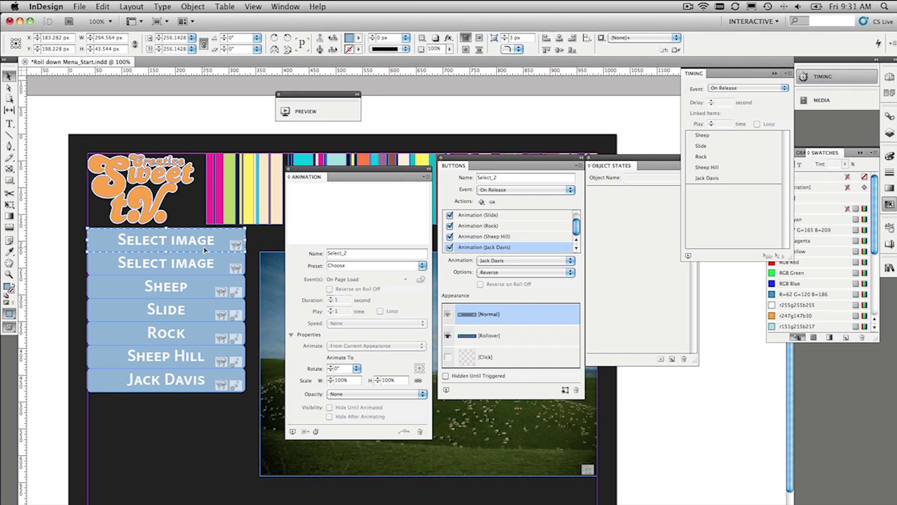
click(712, 134)
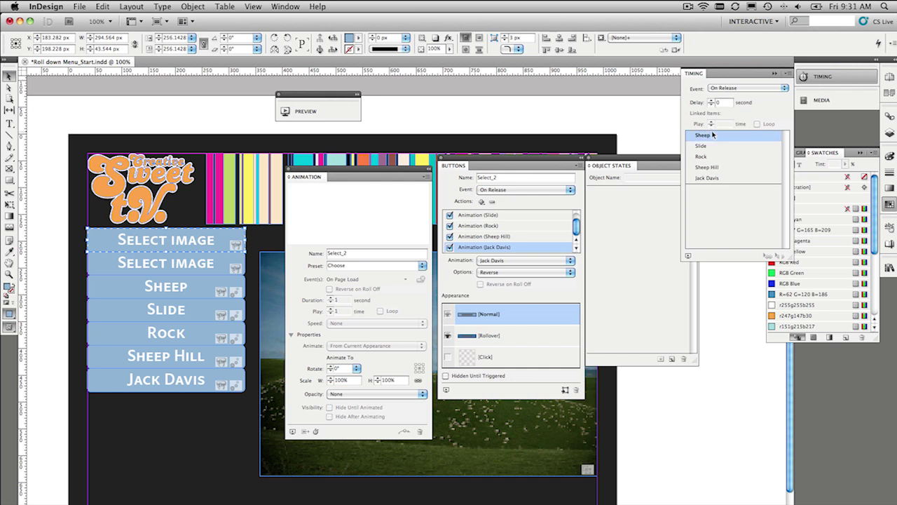
shift+click(712, 178)
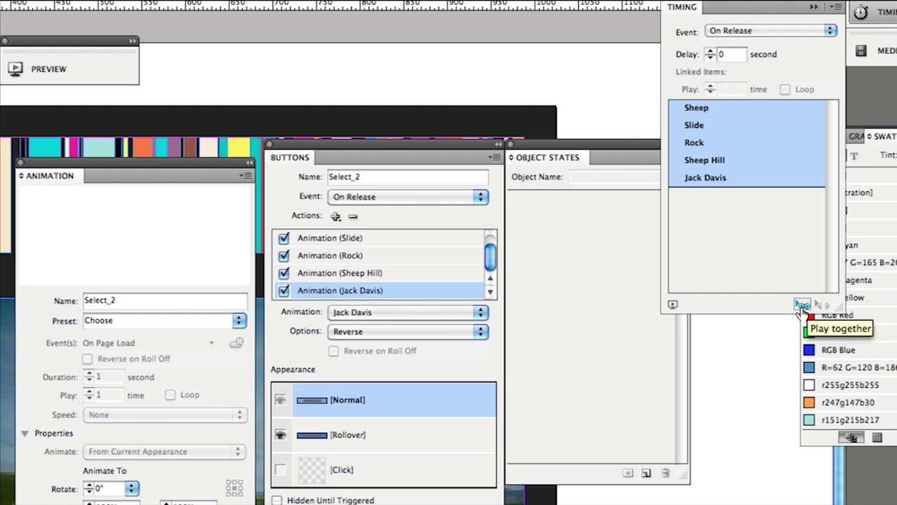
click(801, 306)
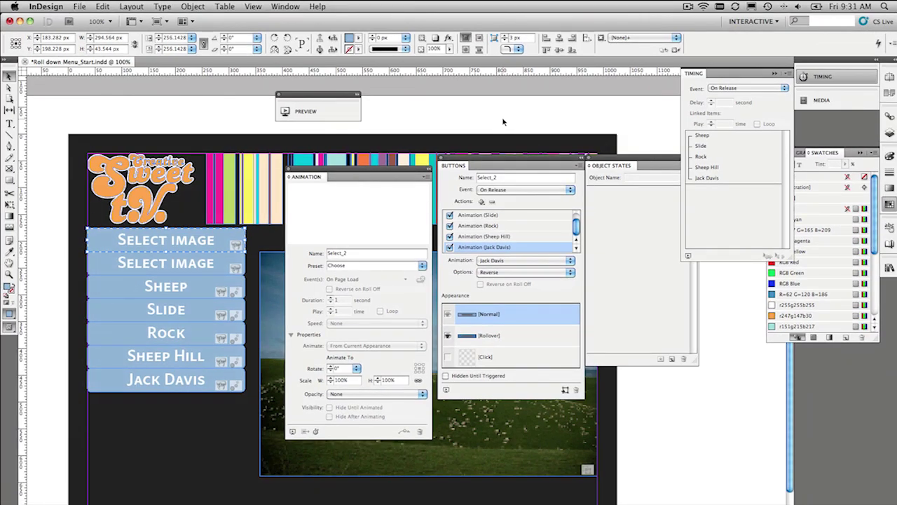
click(503, 122)
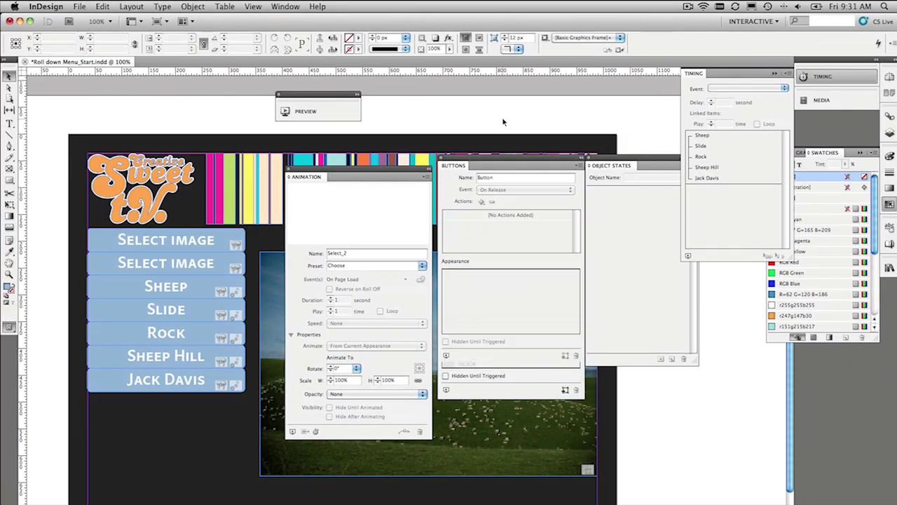
- Give Select_1 a Show/Hide Buttons action that hides Select_1 and shows Select_2
click(162, 262)
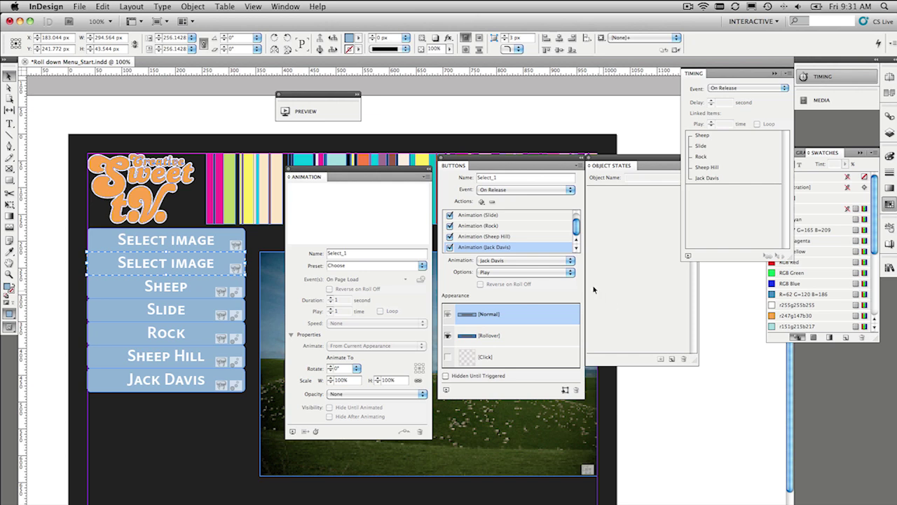
scroll(579, 224, up, 1)
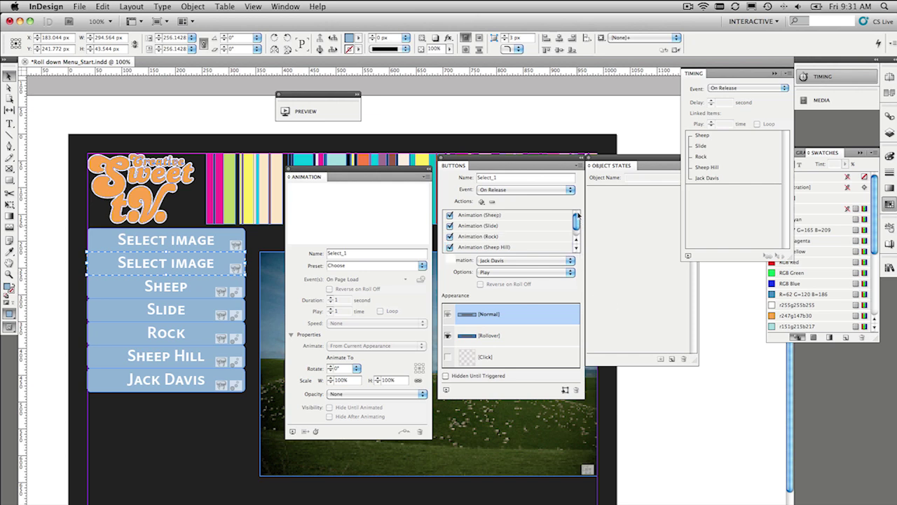
click(481, 201)
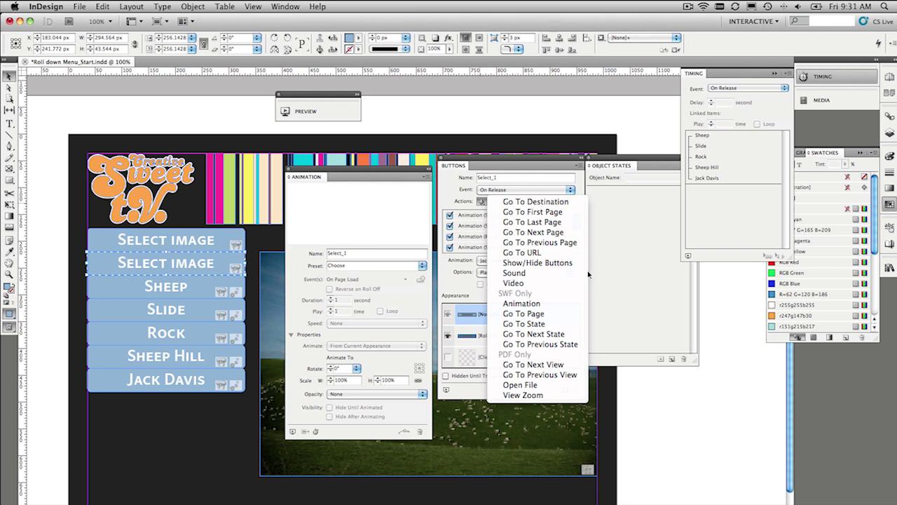
click(571, 262)
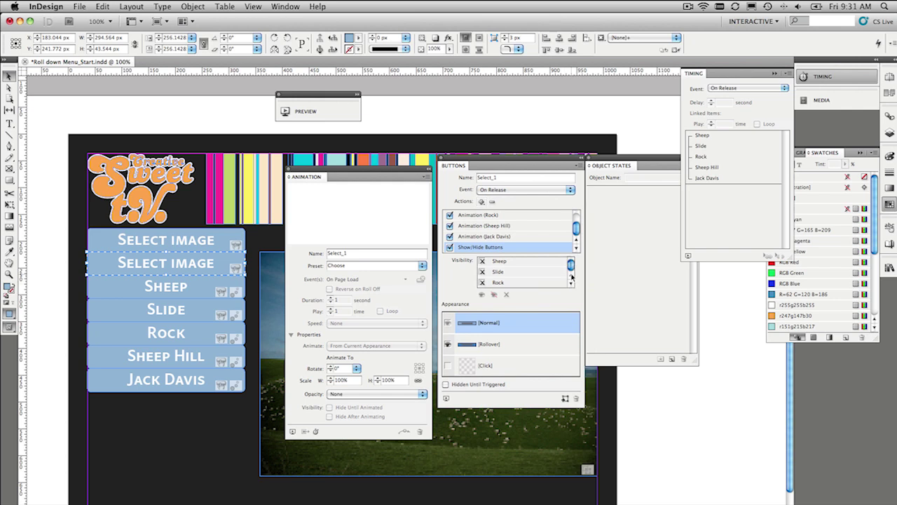
click(571, 284)
click(572, 284)
click(572, 284)
click(572, 284)
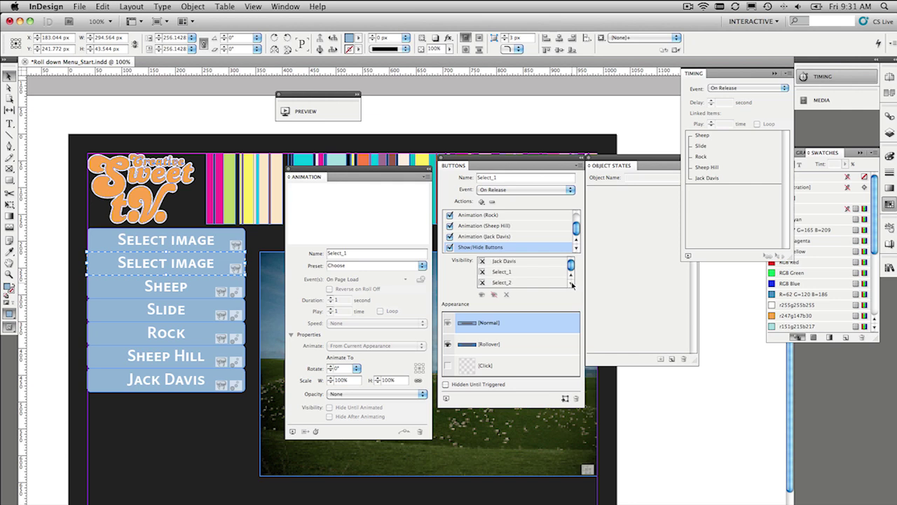
click(481, 271)
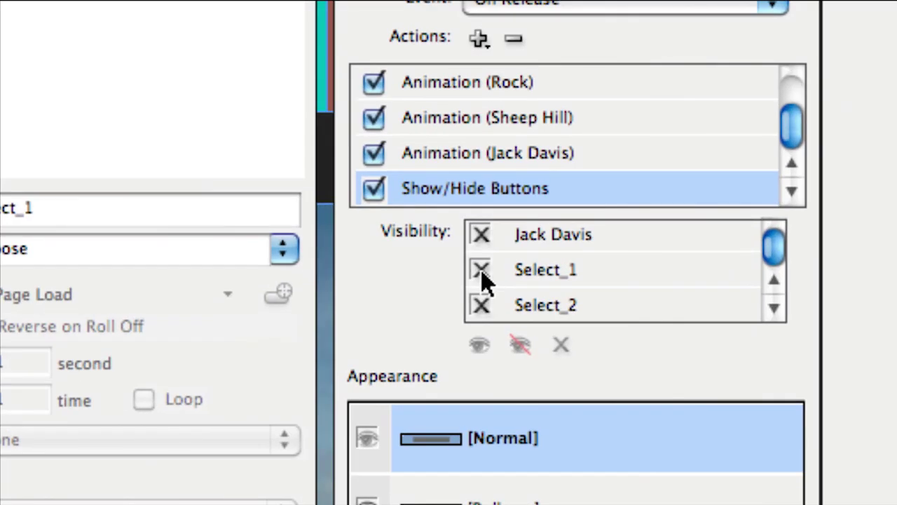
click(482, 272)
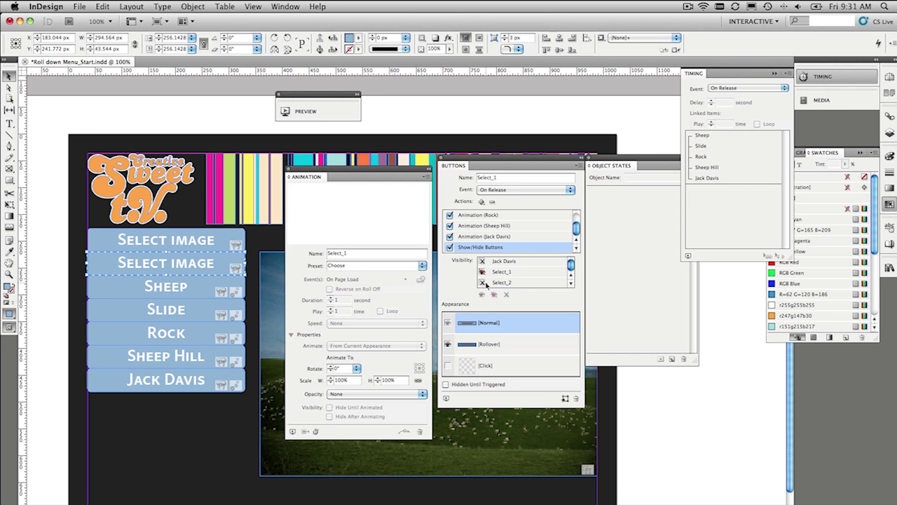
click(482, 283)
click(220, 243)
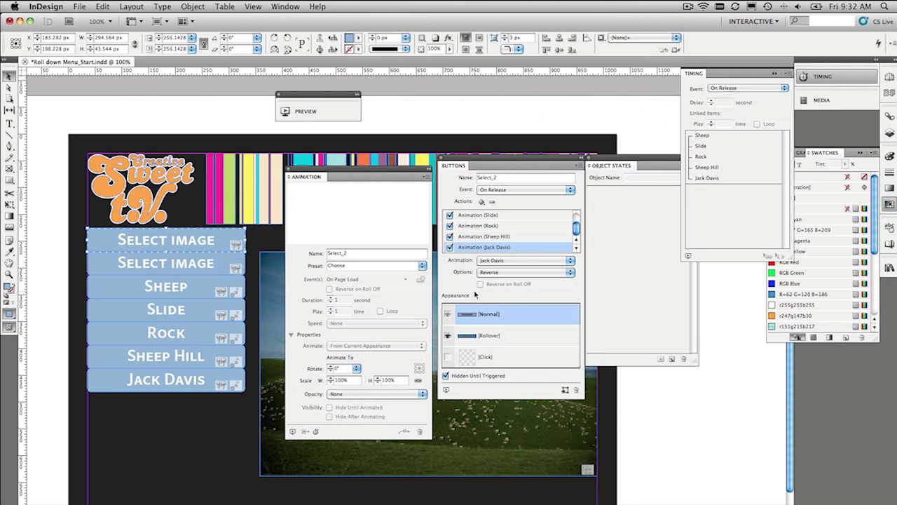
- Add a Show/Hide Buttons action to Select_2 showing Select_1 and hiding Select_2
click(481, 201)
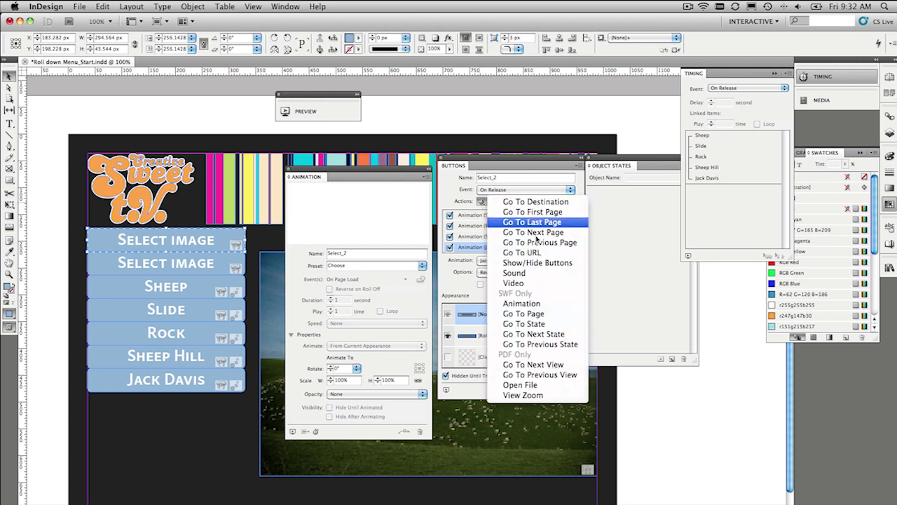
click(538, 262)
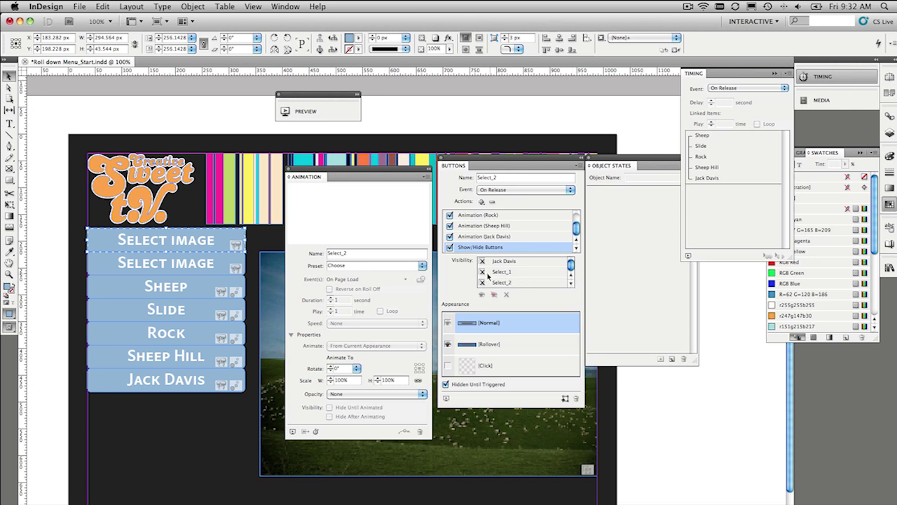
click(482, 271)
click(482, 283)
click(482, 284)
- Drag the top Select image button onto the lower one so they stack
click(73, 212)
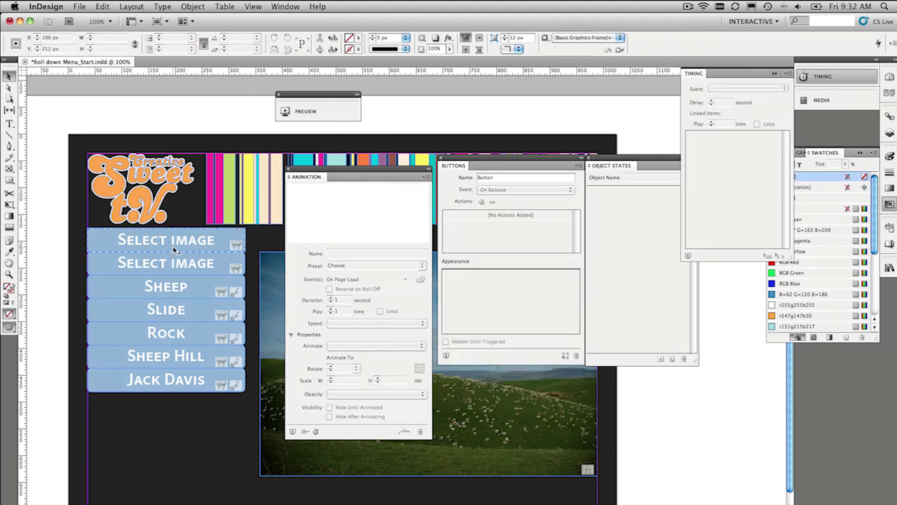
drag(174, 244, 176, 267)
click(50, 239)
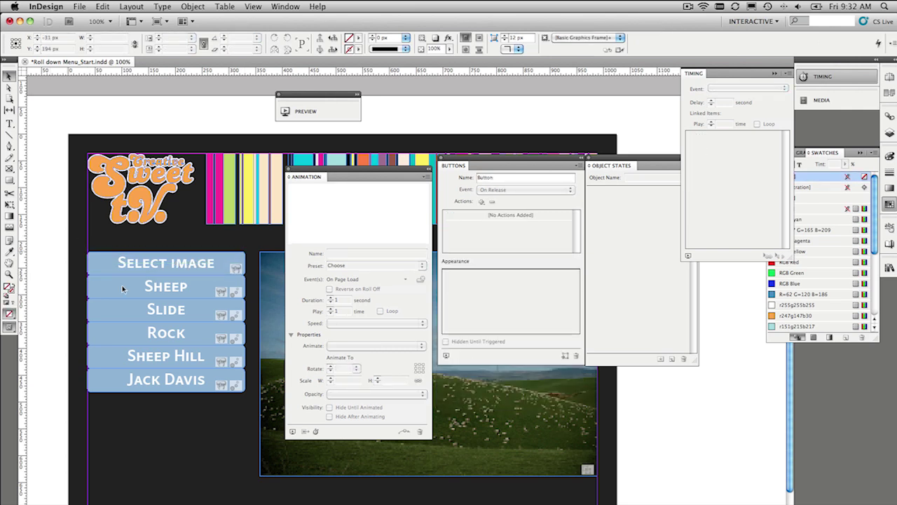
- Preview the page, rolling the menu down and up three times, then close it
click(293, 432)
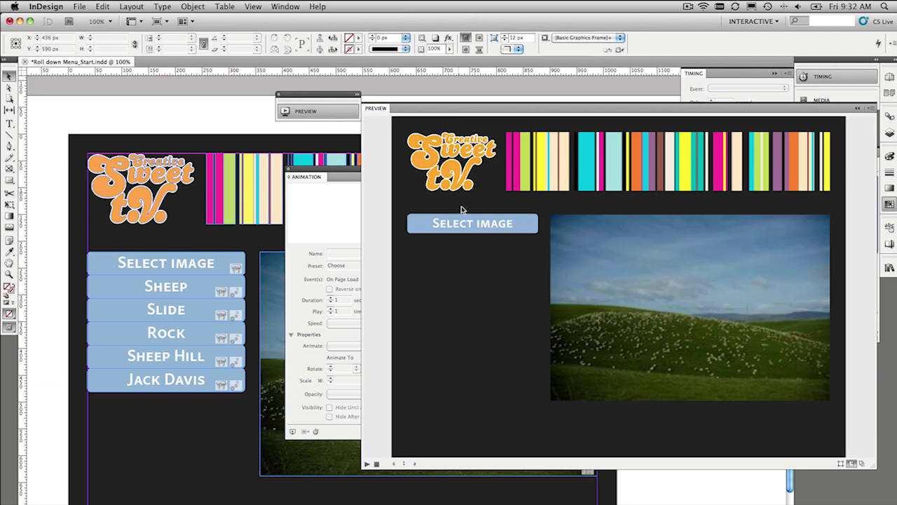
click(466, 222)
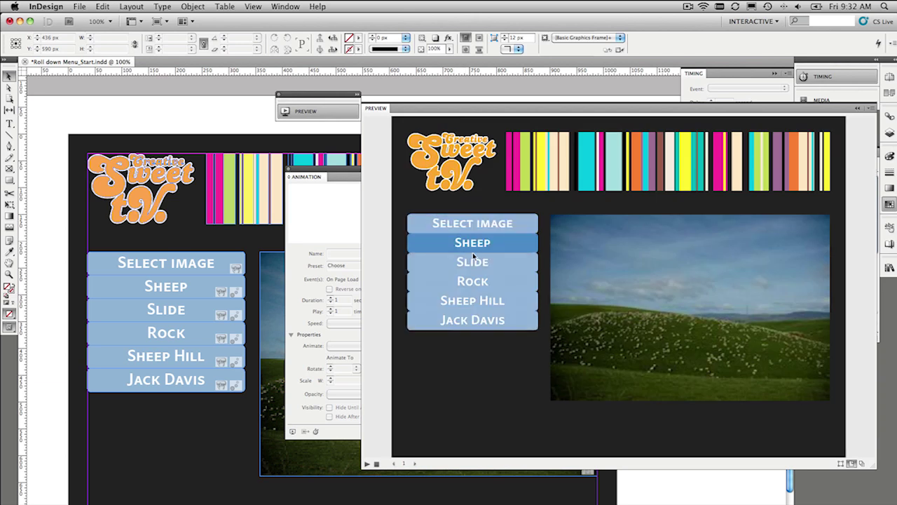
click(472, 225)
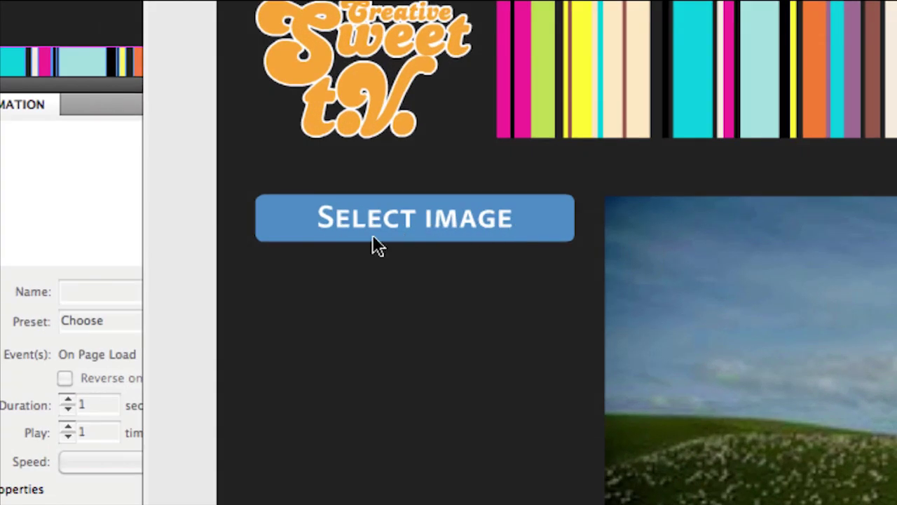
click(376, 222)
click(376, 220)
click(376, 220)
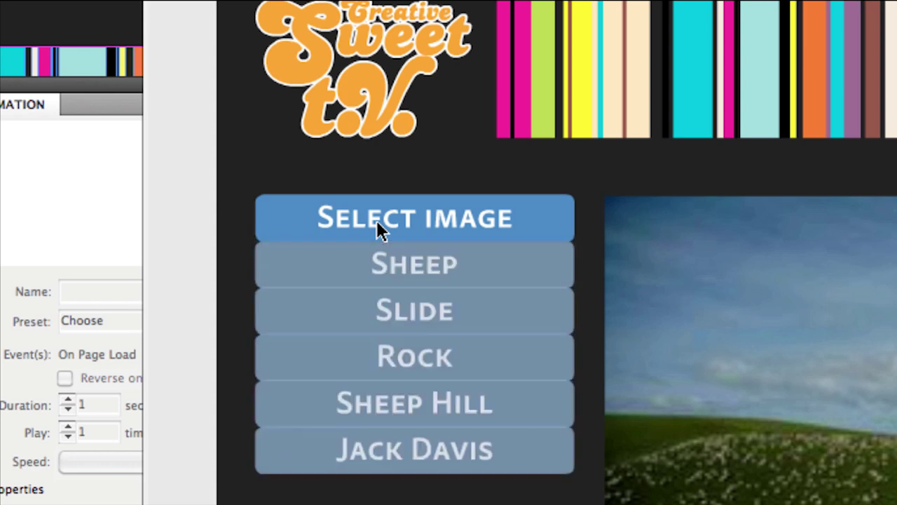
click(377, 220)
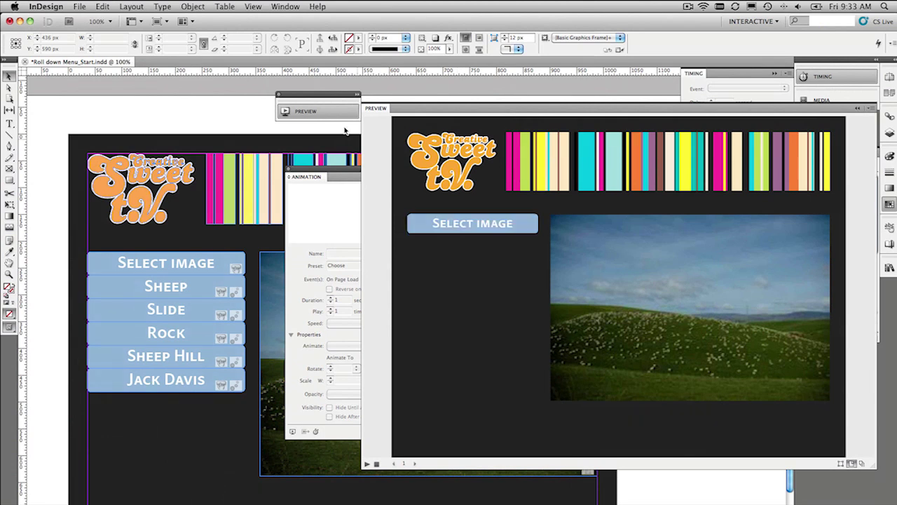
click(329, 112)
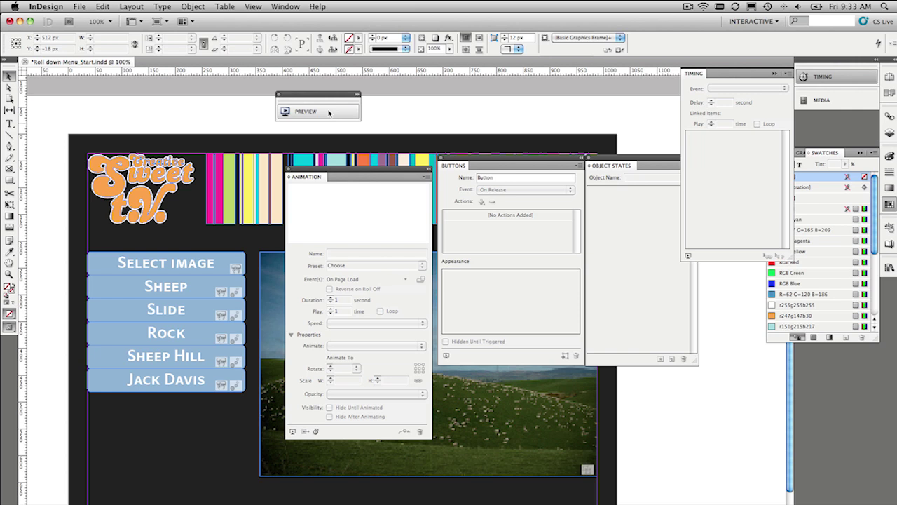
- Collapse the Animation panel to an icon and move it up off the photo
click(429, 169)
drag(329, 174, 512, 115)
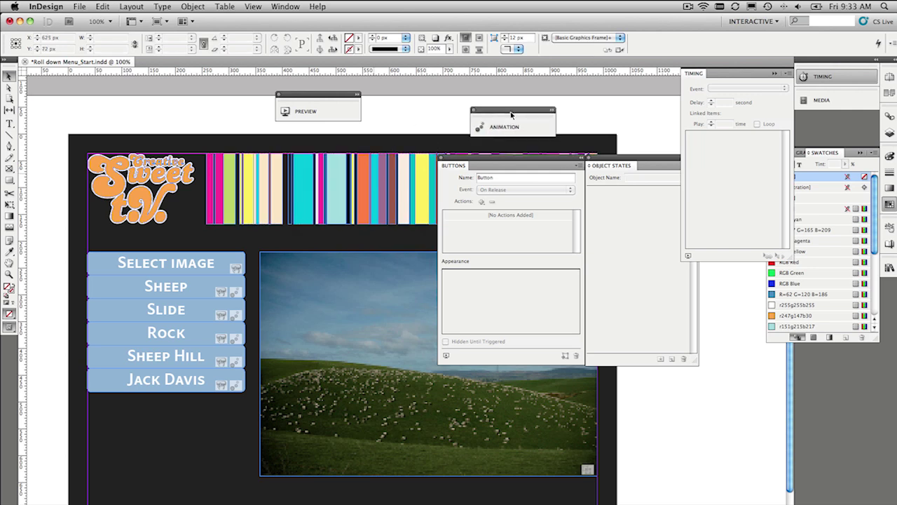